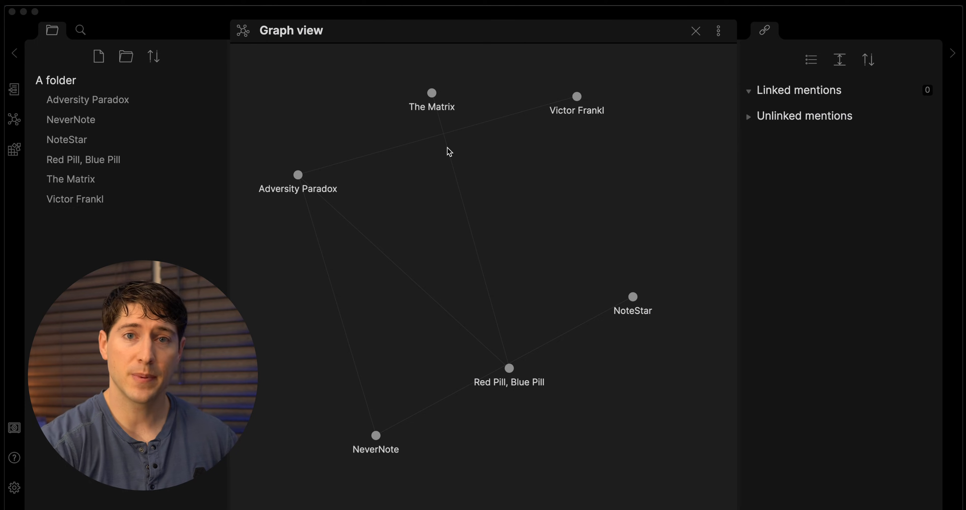
Create a new note titled 'The 6 Most Important Keys to Typing in Markdown' and repeat the title as its first line.
{"action": "left_click", "coordinate": [274, 114]}
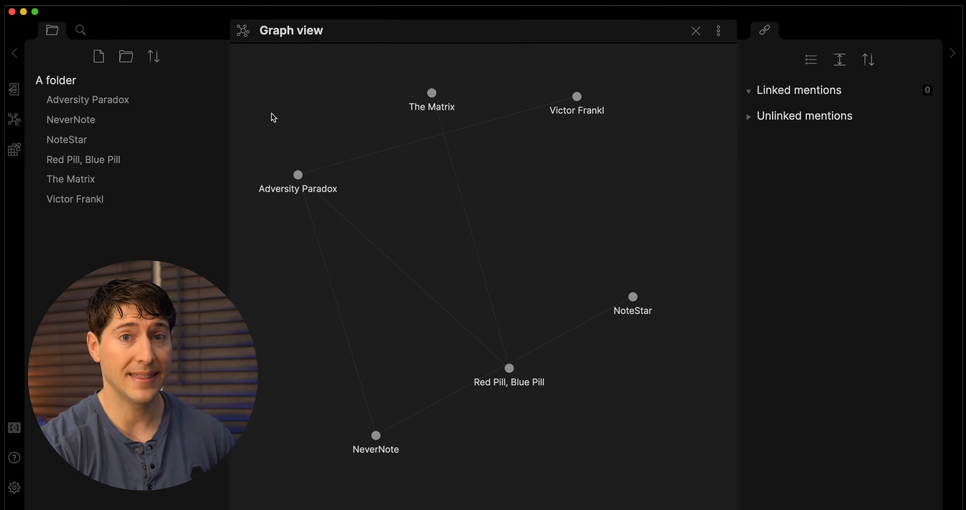
{"action": "left_click", "coordinate": [99, 57]}
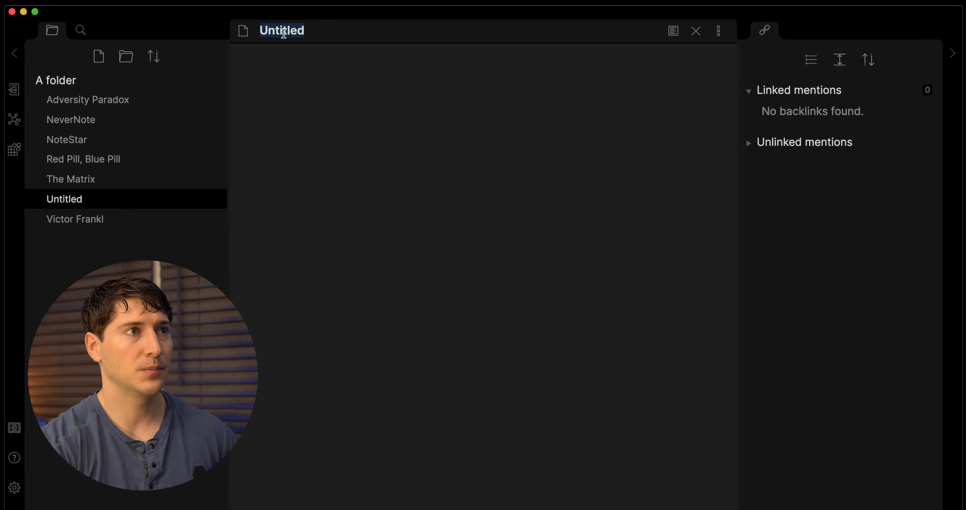
{"action": "type", "text": "The 6 Most Important Keys to Typing in Markdown"}
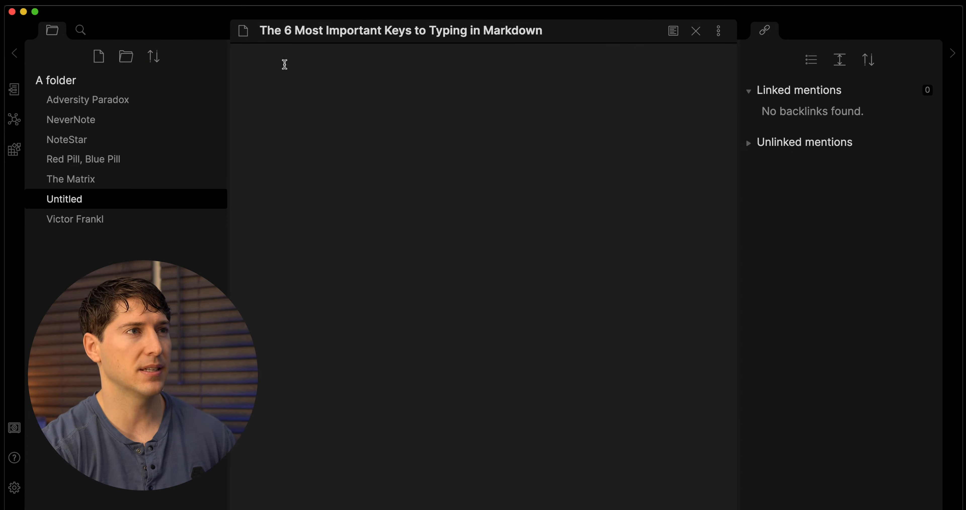
{"action": "left_click", "coordinate": [389, 59]}
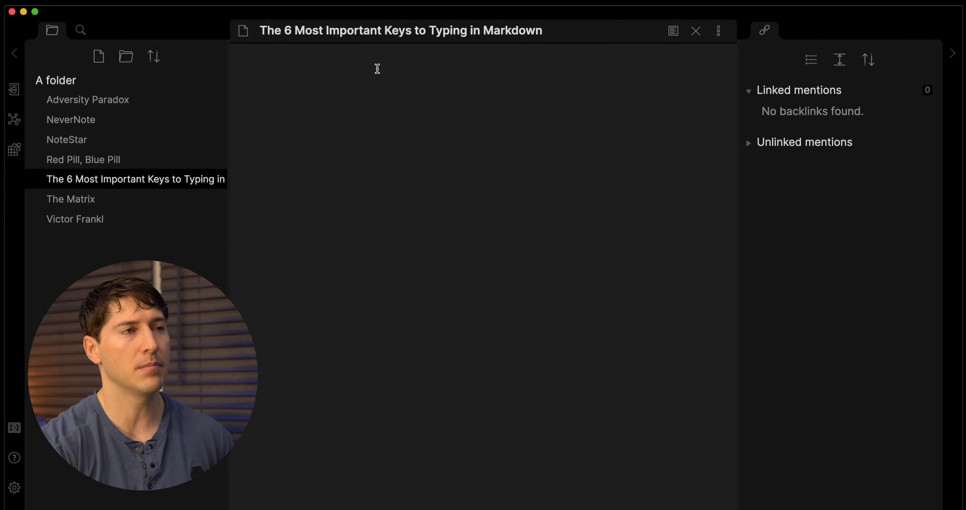
{"action": "type", "text": "The 6 Most Important Keys to Typing in Markdown"}
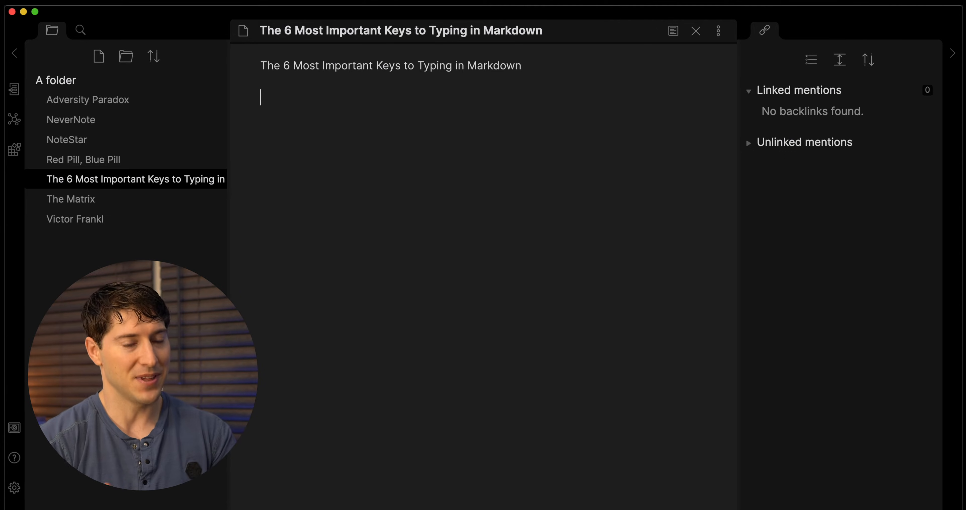
Add the line 'The Link. [[NoteStar]]' and switch the note to reading view.
{"action": "type", "text": "The Link"}
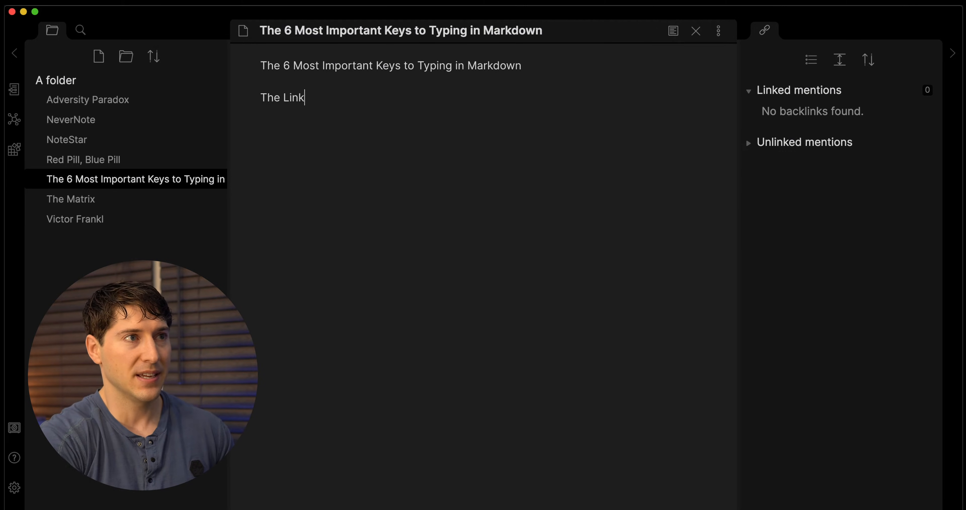
{"action": "type", "text": "."}
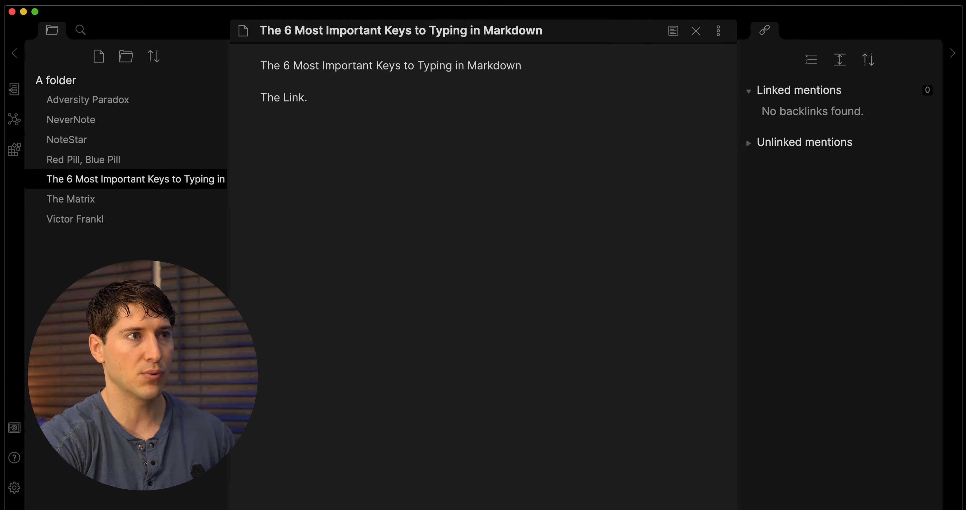
{"action": "type", "text": " [["}
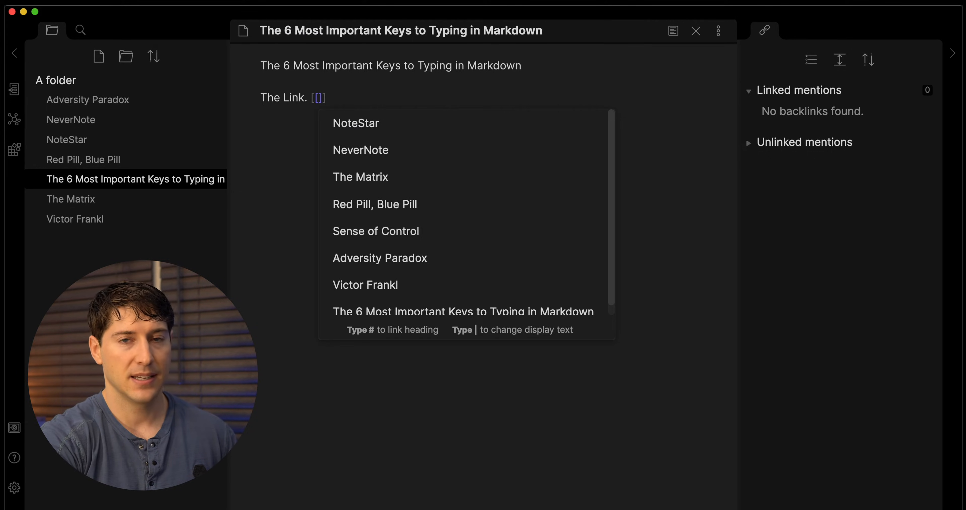
{"action": "key", "text": "Down"}
{"action": "key", "text": "Down"}
{"action": "key", "text": "Down"}
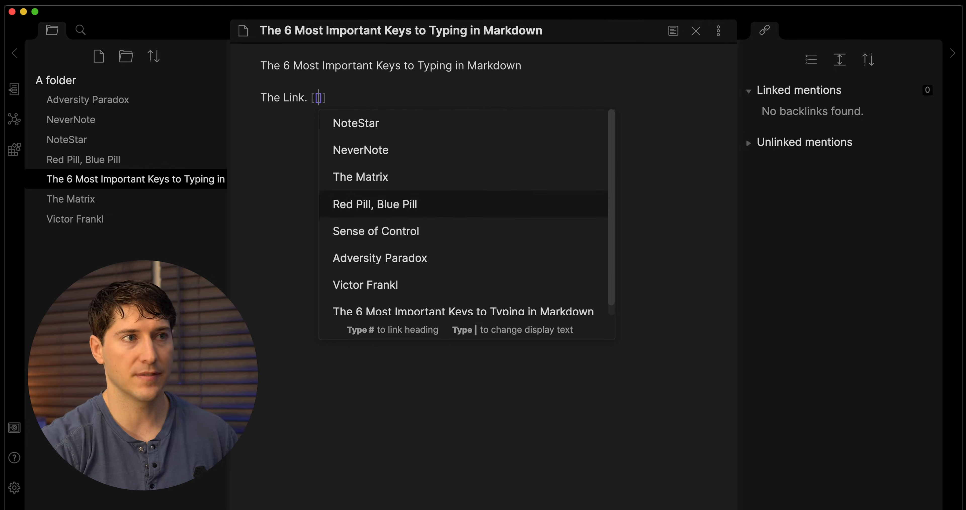
{"action": "key", "text": "Up"}
{"action": "key", "text": "Up"}
{"action": "key", "text": "Up"}
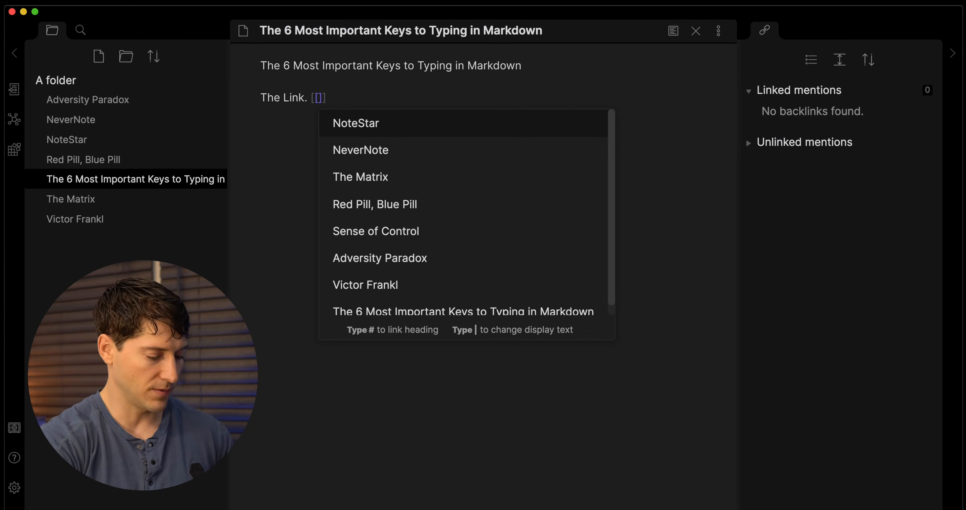
{"action": "type", "text": "no"}
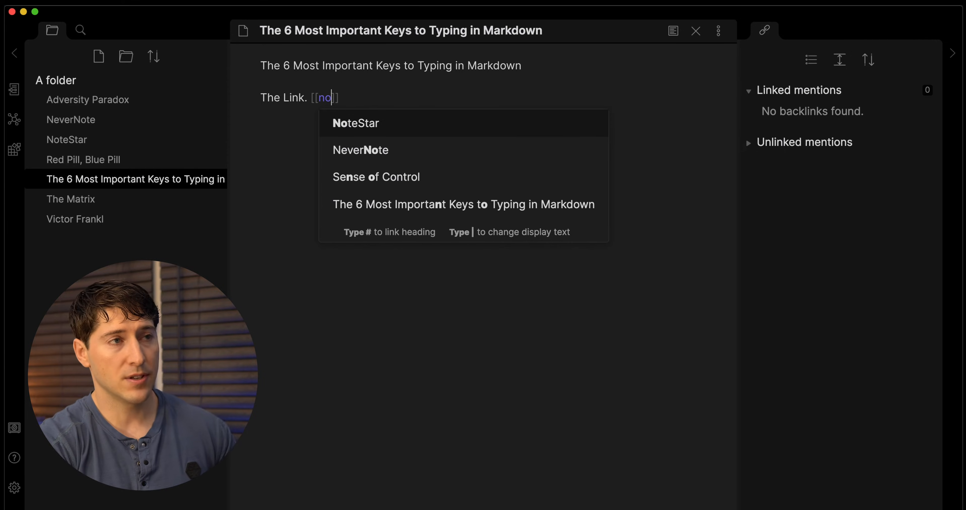
{"action": "type", "text": "s"}
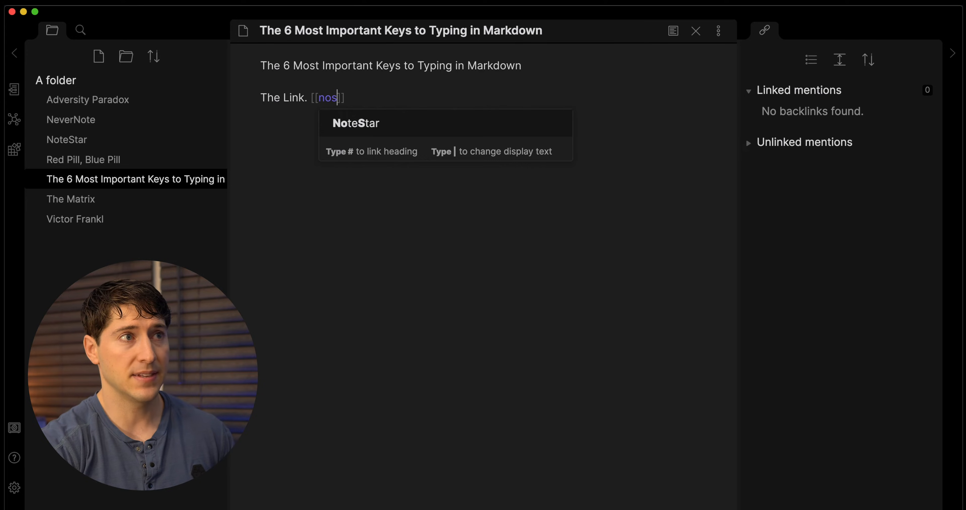
{"action": "key", "text": "Return"}
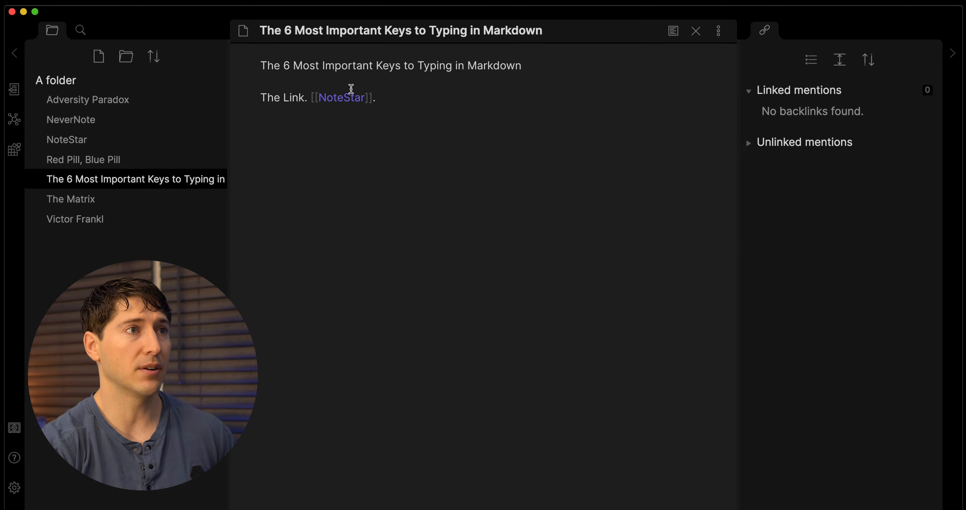
{"action": "key", "text": "super+e"}
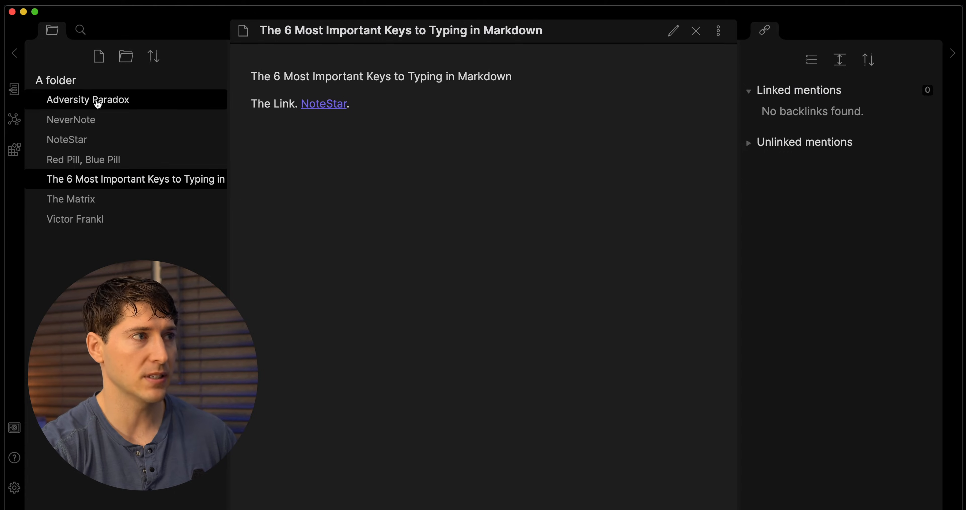
Zoom into the graph view to see the note's link to NoteStar, then reopen the Markdown keys note.
{"action": "left_click", "coordinate": [14, 120]}
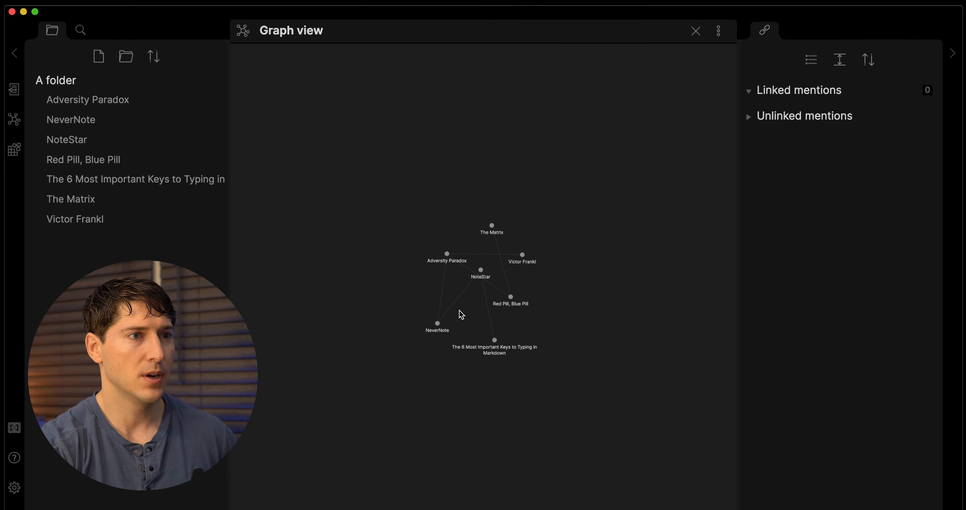
{"action": "scroll", "coordinate": [459, 314], "scroll_direction": "up", "scroll_amount": 5}
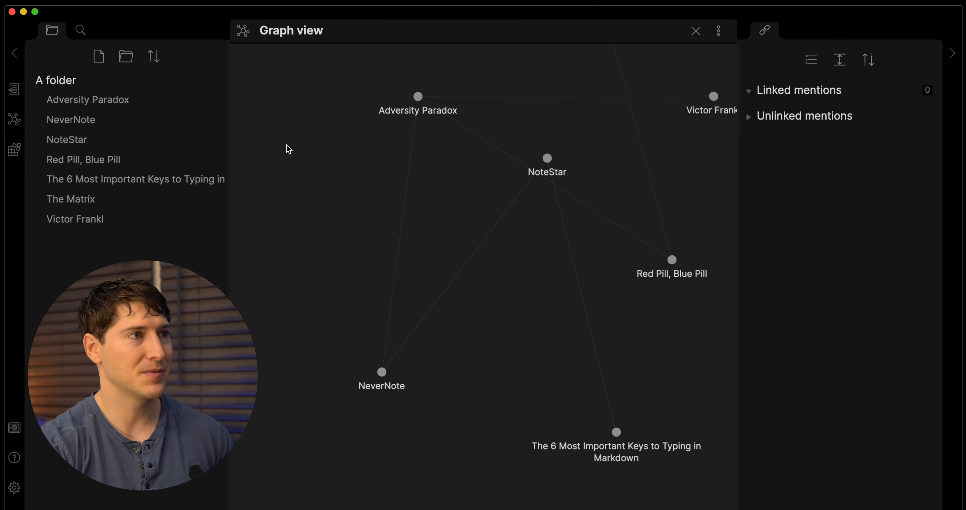
{"action": "left_click", "coordinate": [97, 181]}
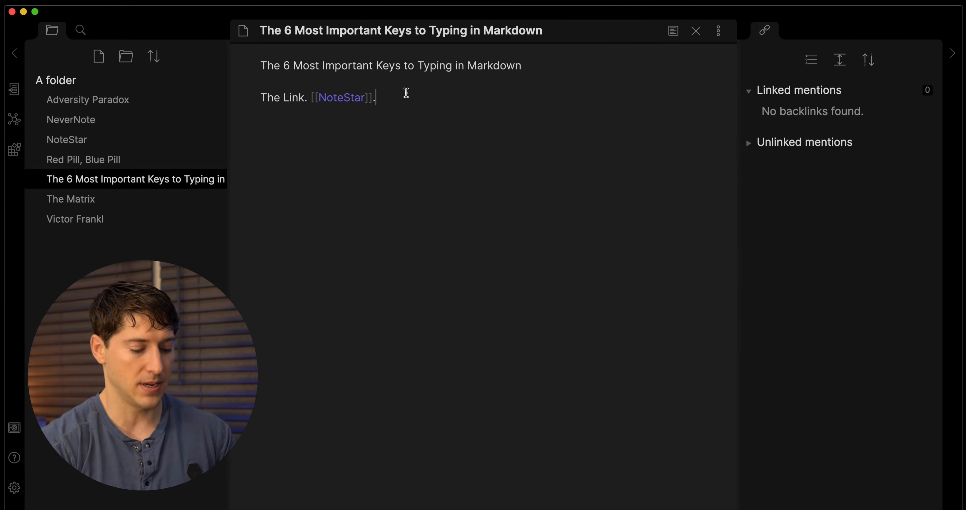
Add a third line reading 'The tag. Let's use #concept' below the link.
{"action": "key", "text": "Return"}
{"action": "key", "text": "Return"}
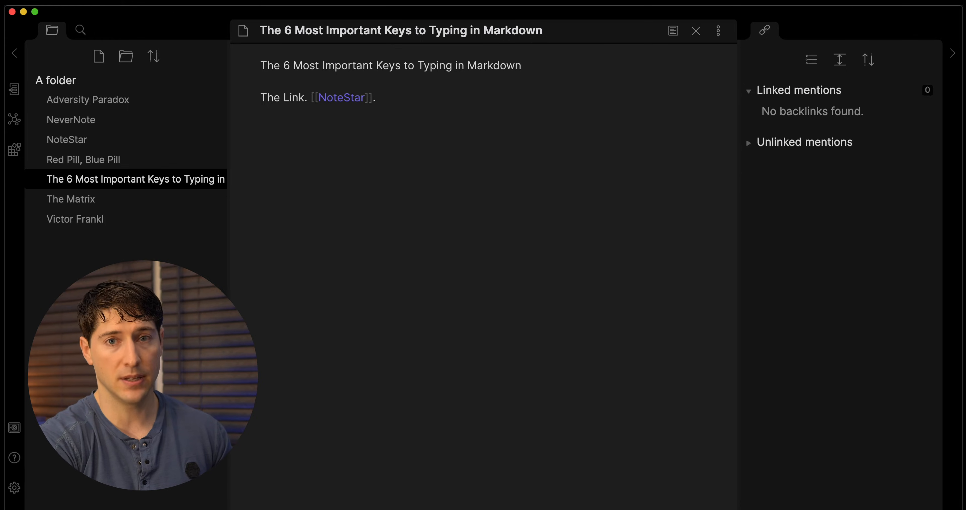
{"action": "type", "text": "The tag."}
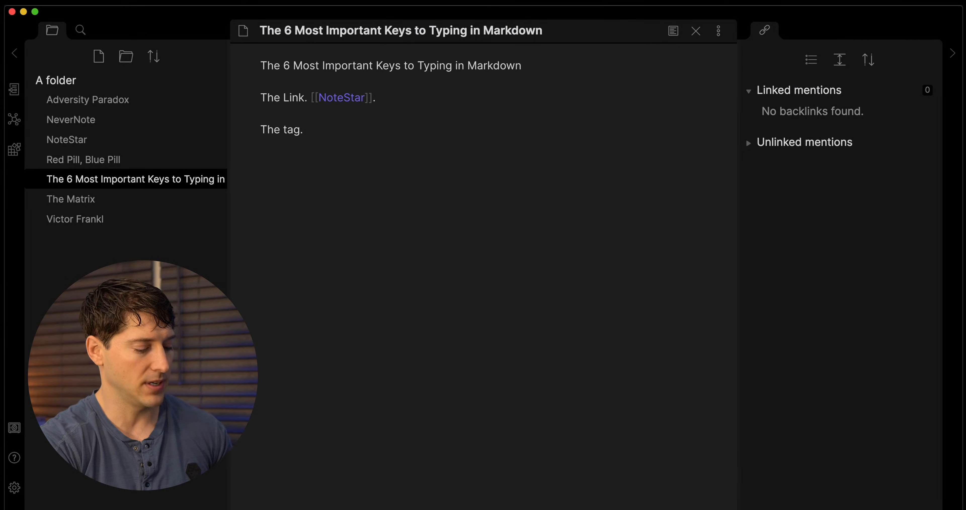
{"action": "type", "text": "Le"}
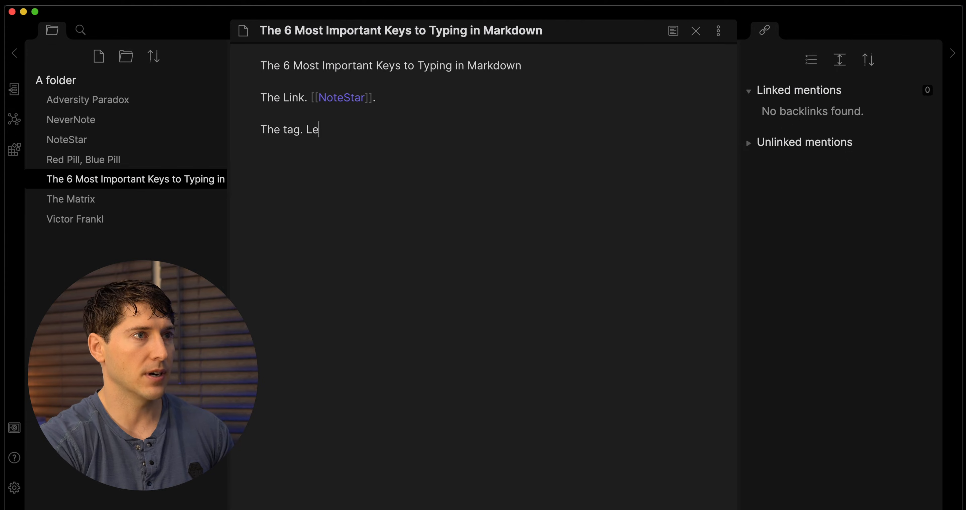
{"action": "type", "text": "t's"}
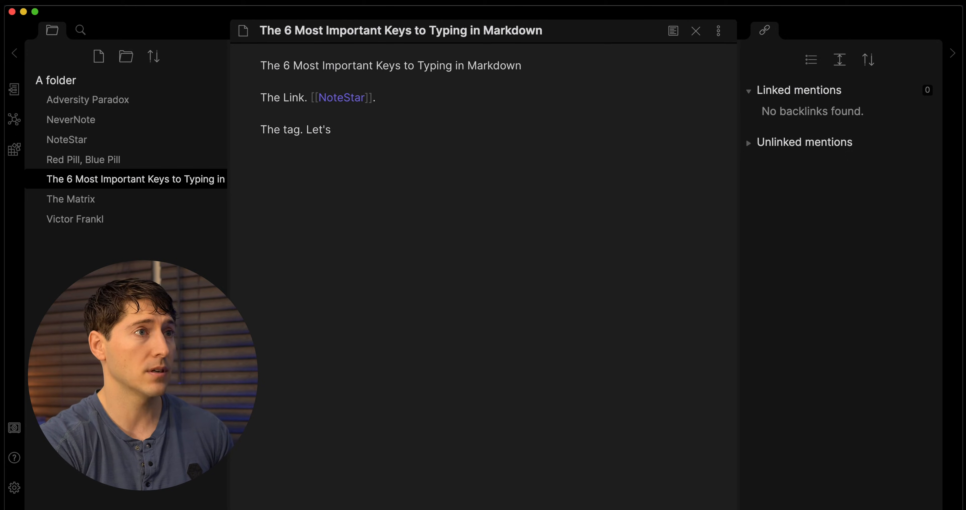
{"action": "type", "text": " use #concept"}
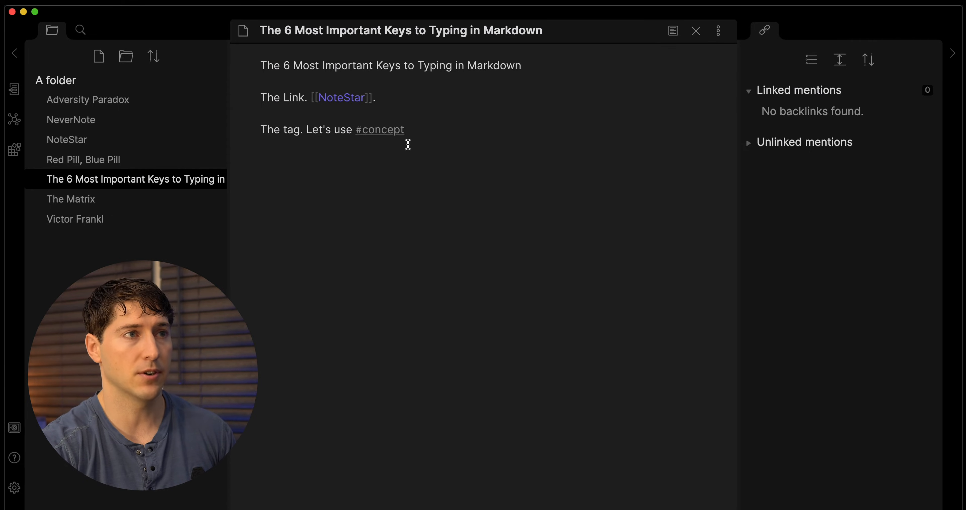
Tag the Adversity Paradox note with #concept on a new last line.
{"action": "left_click", "coordinate": [77, 100]}
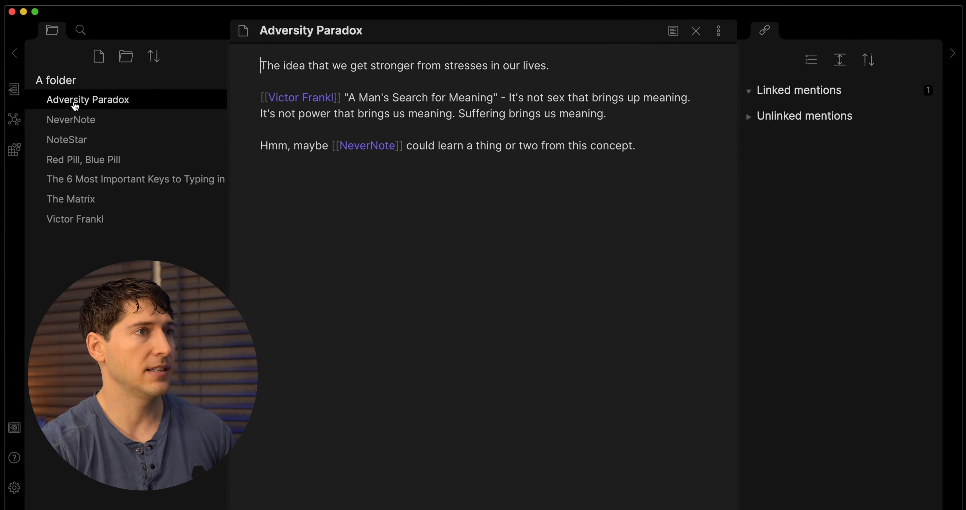
{"action": "left_click", "coordinate": [441, 173]}
{"action": "key", "text": "Return"}
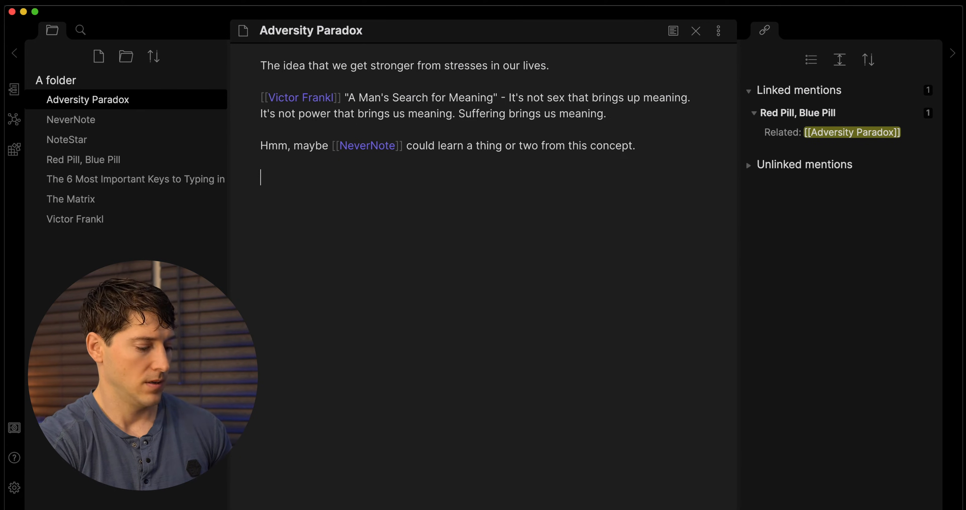
{"action": "type", "text": "#concept"}
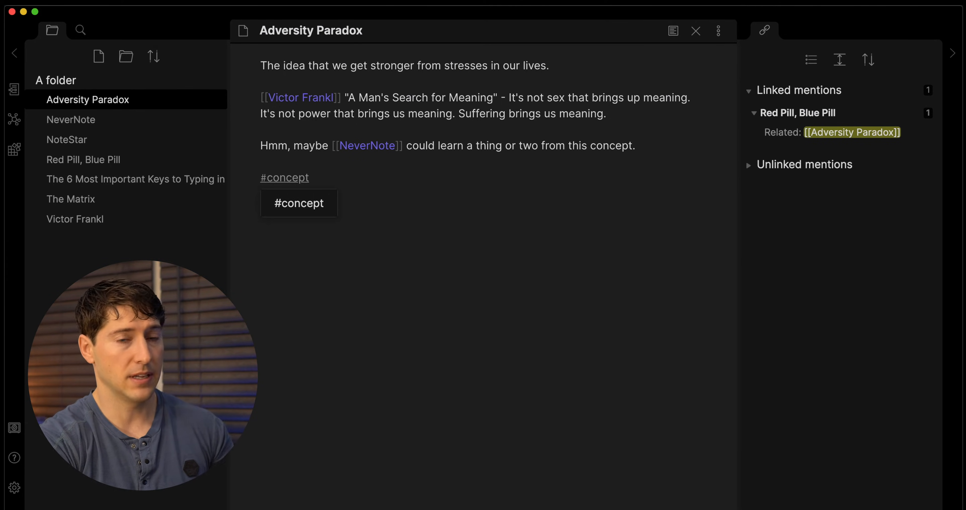
{"action": "key", "text": "Return"}
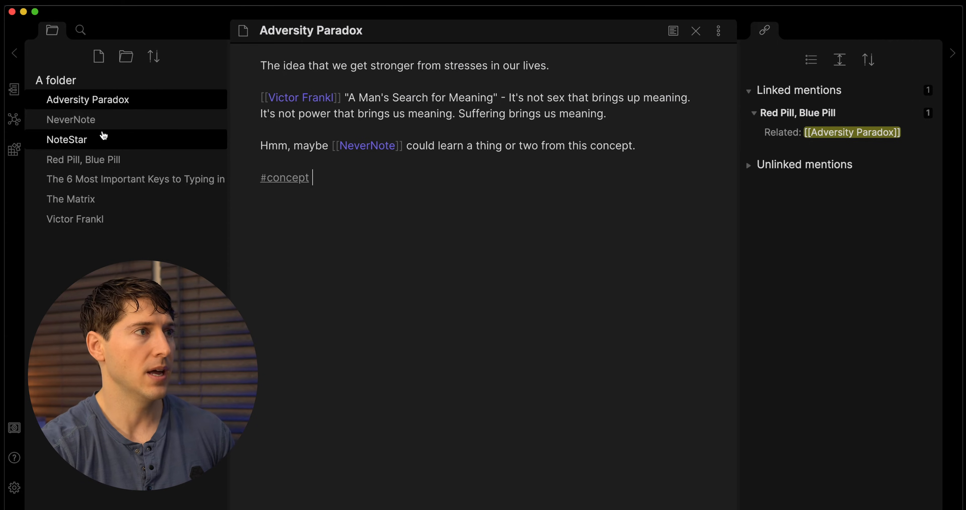
Tag the Red Pill, Blue Pill note with #concept on a new last line.
{"action": "left_click", "coordinate": [81, 161]}
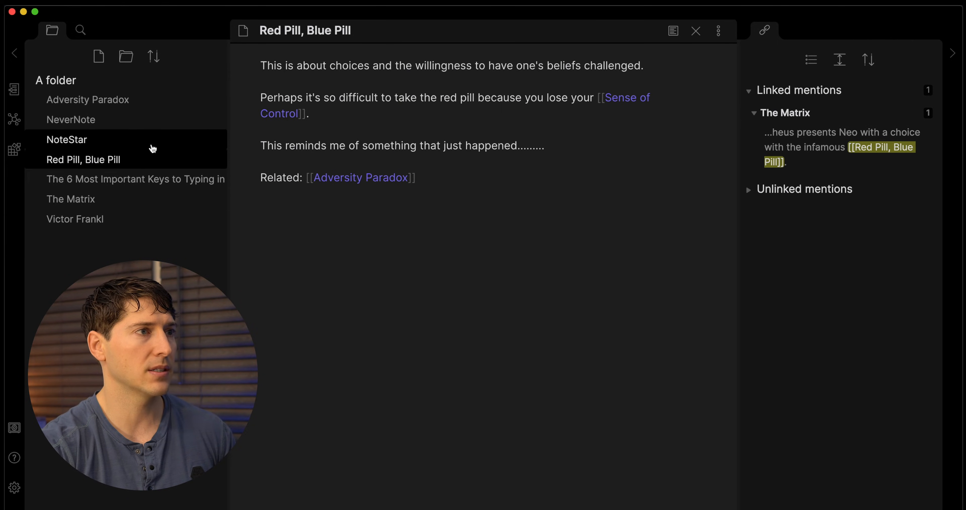
{"action": "left_click", "coordinate": [472, 223]}
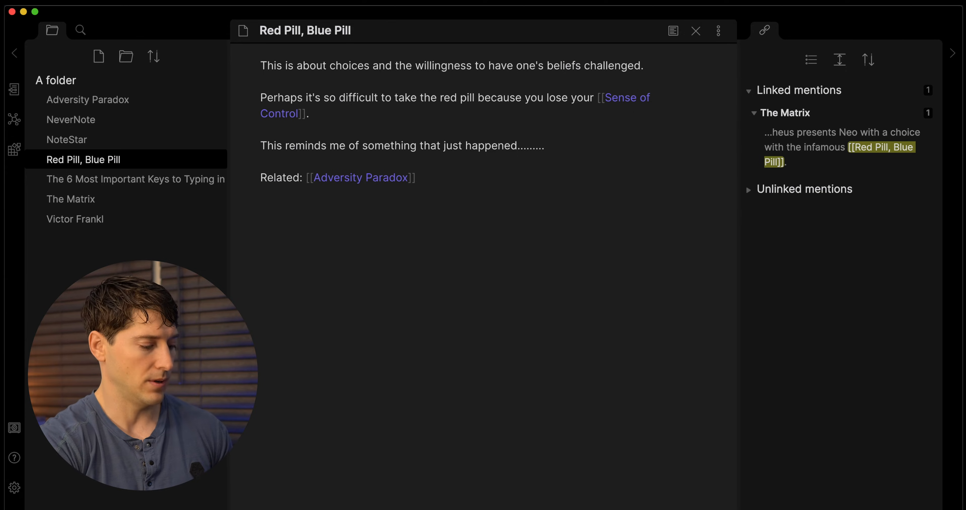
{"action": "type", "text": "#"}
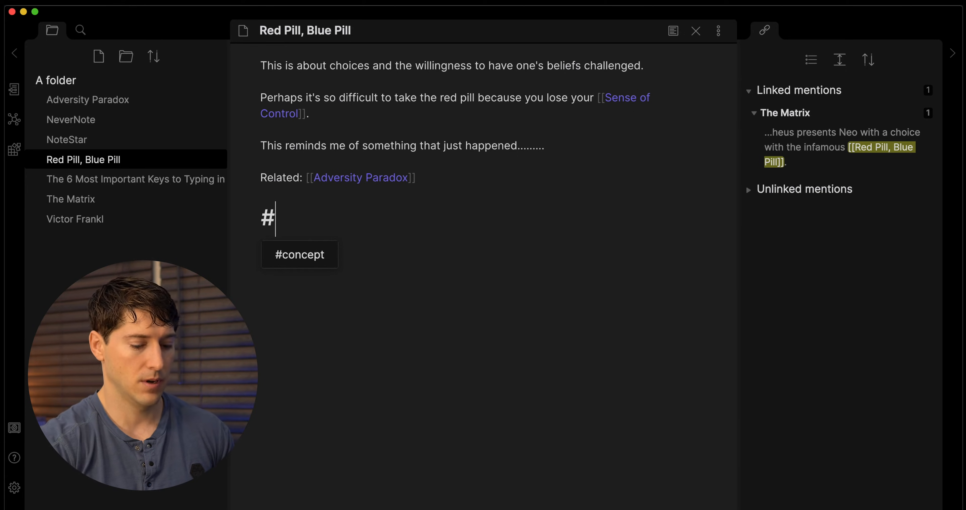
{"action": "type", "text": "c"}
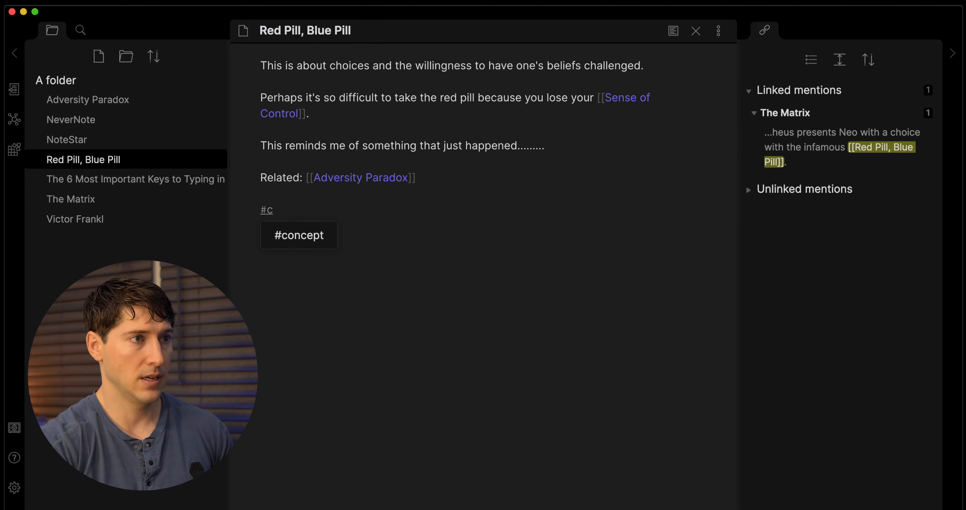
{"action": "key", "text": "Return"}
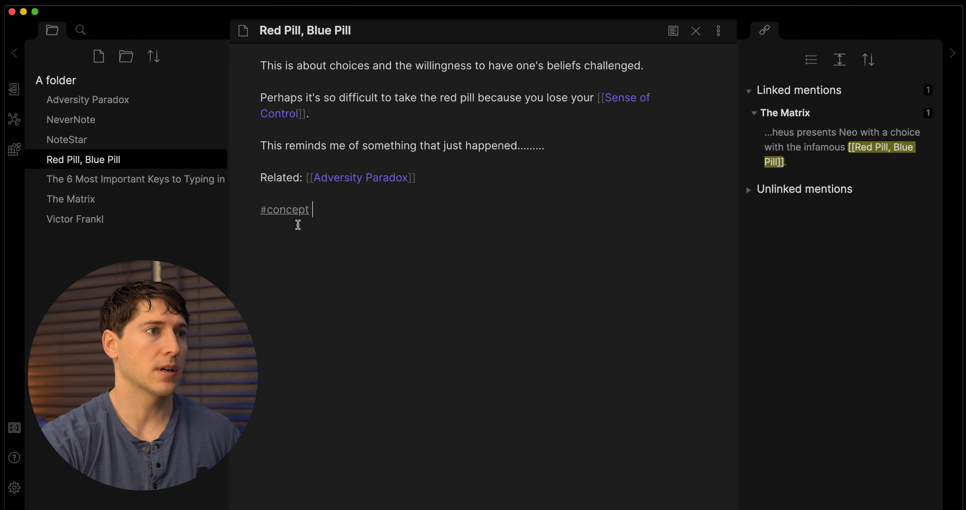
{"action": "left_click", "coordinate": [285, 210]}
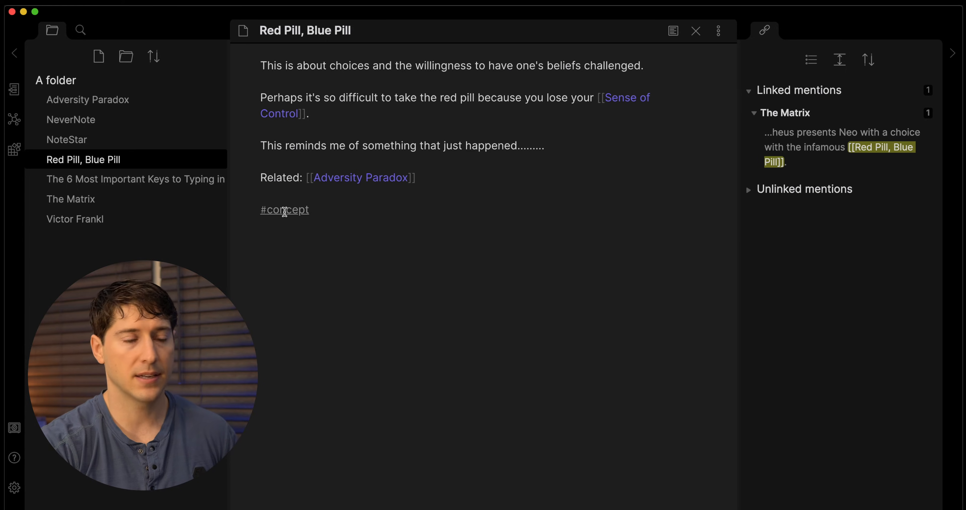
Search the #concept tag and open The 6 Most Important Keys to Typing in Markdown from the results.
{"action": "left_click", "coordinate": [285, 211]}
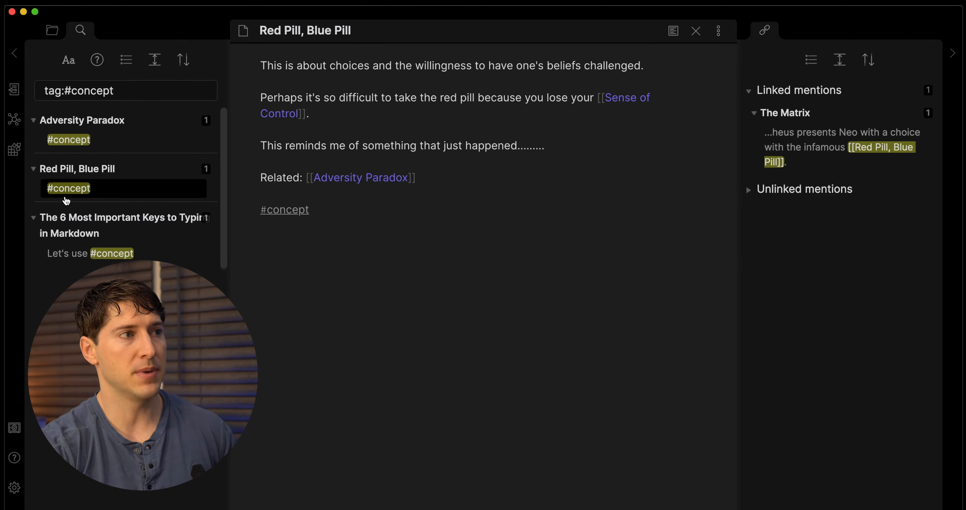
{"action": "left_click", "coordinate": [124, 61]}
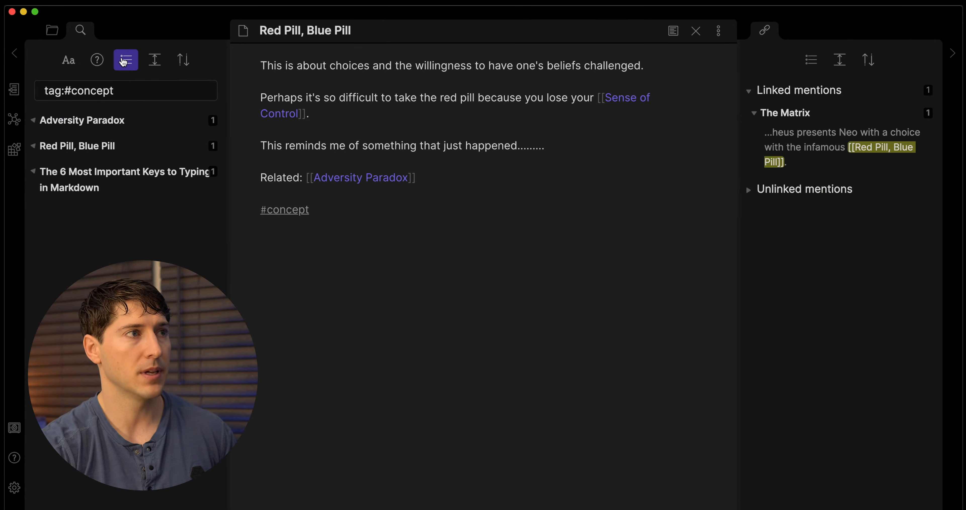
{"action": "left_click", "coordinate": [125, 61]}
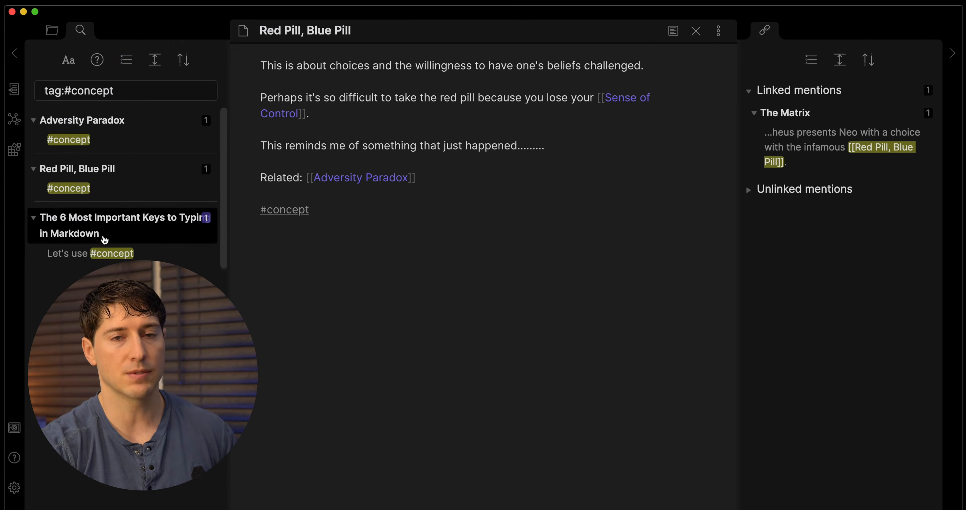
{"action": "left_click", "coordinate": [151, 221]}
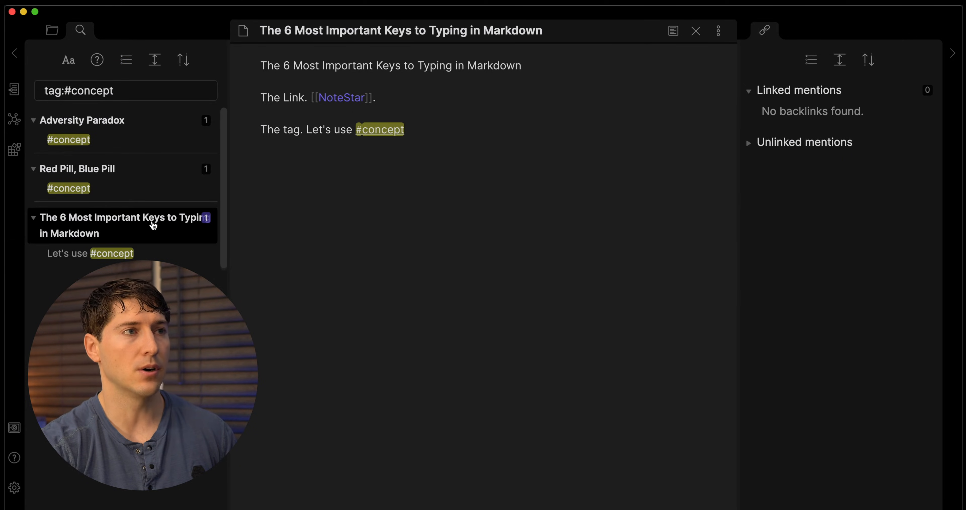
{"action": "left_click", "coordinate": [50, 30]}
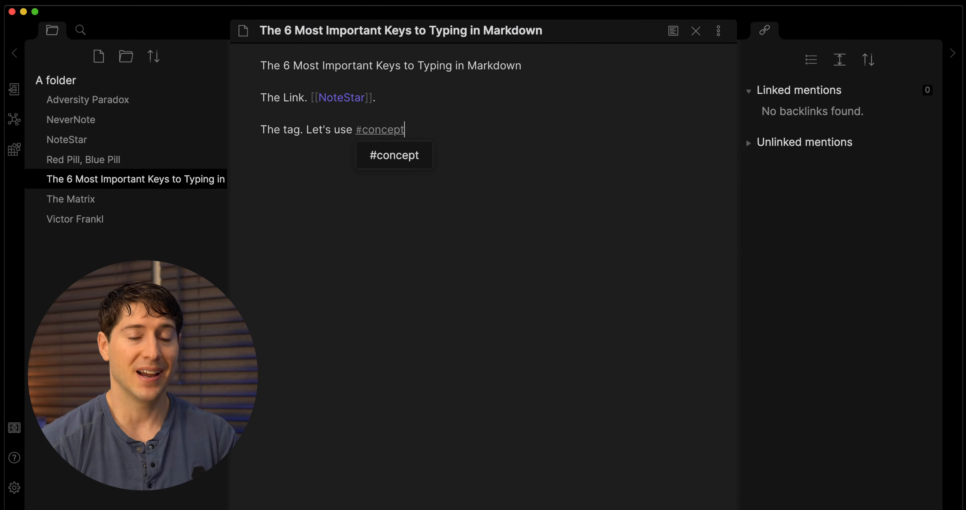
Add the line 'Italic. As you're typing and you want to *emphasize something* you add asterisks.'.
{"action": "key", "text": "Return"}
{"action": "key", "text": "Return"}
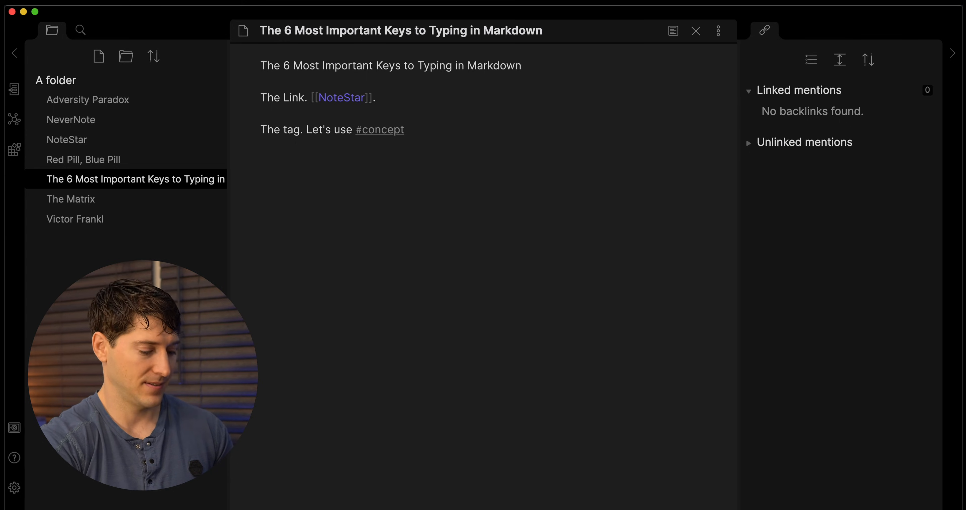
{"action": "type", "text": "Italic."}
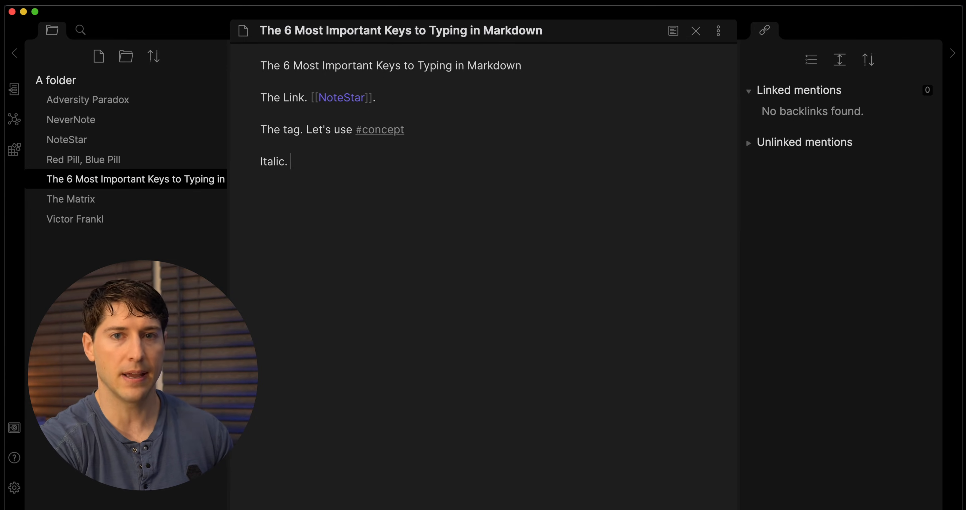
{"action": "type", "text": " As you're t"}
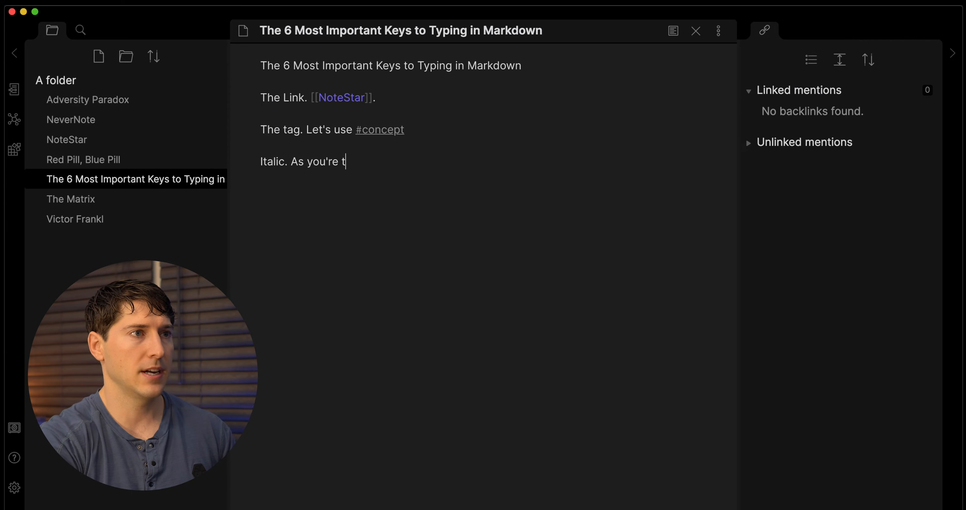
{"action": "type", "text": "yping and you "}
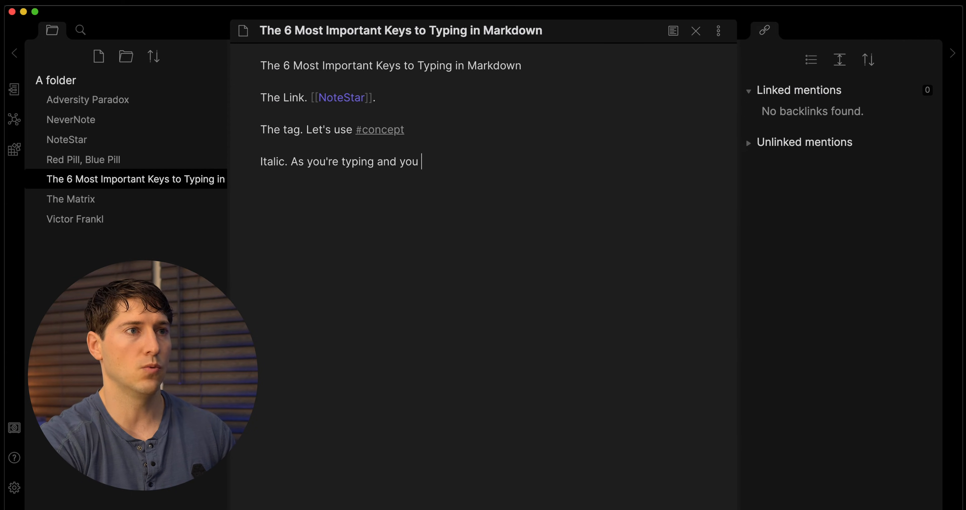
{"action": "type", "text": "want to *"}
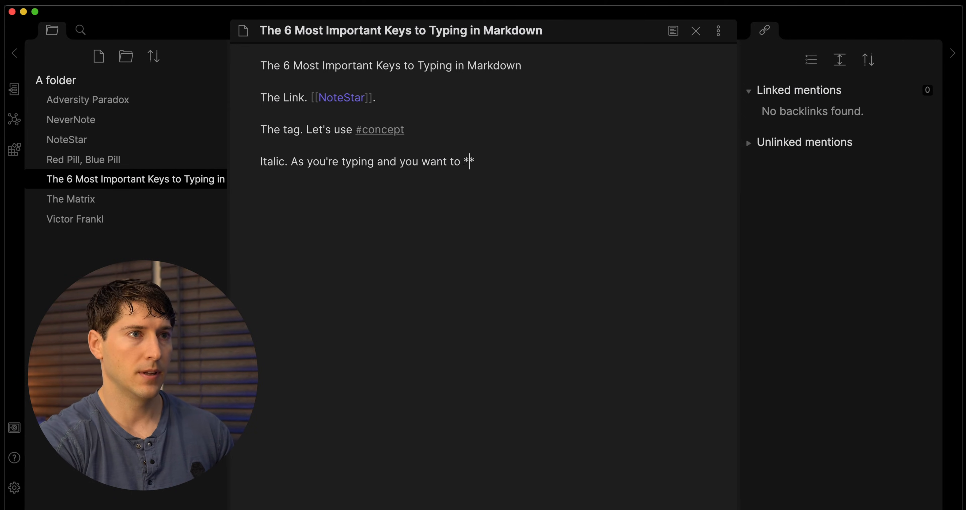
{"action": "type", "text": "emphaisz"}
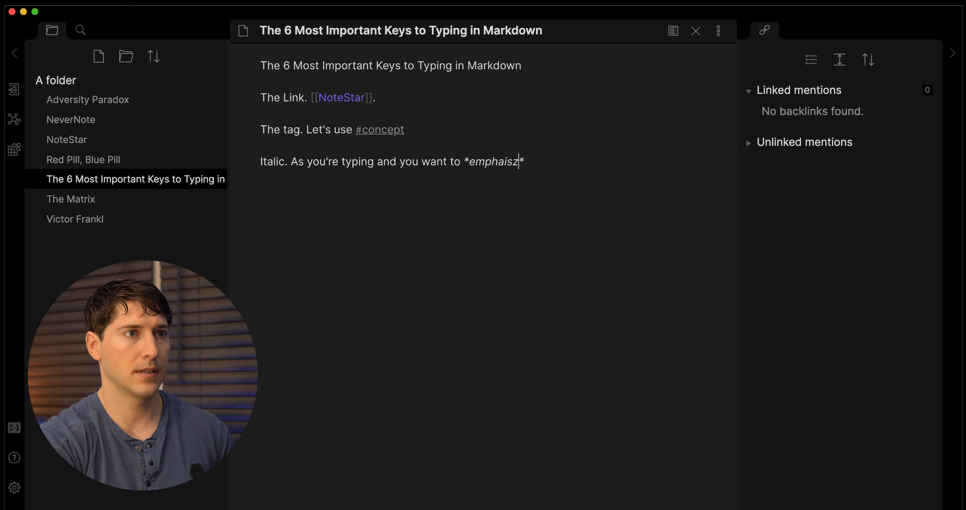
{"action": "key", "text": "BackSpace"}
{"action": "type", "text": "size "}
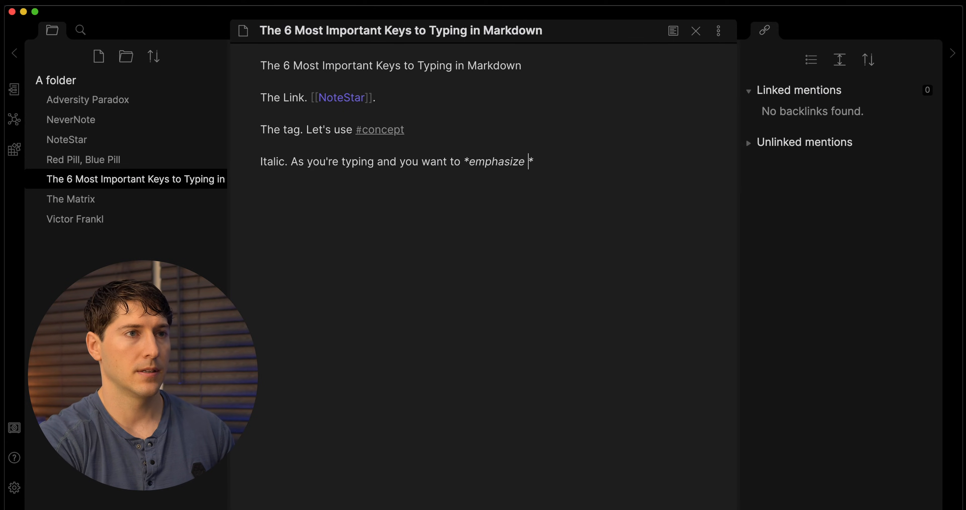
{"action": "type", "text": "something*"}
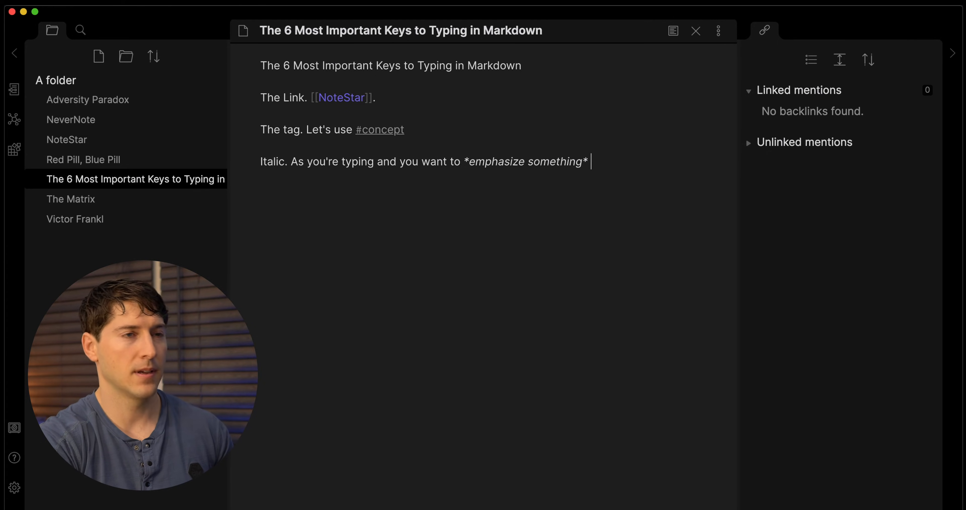
{"action": "type", "text": " you ha"}
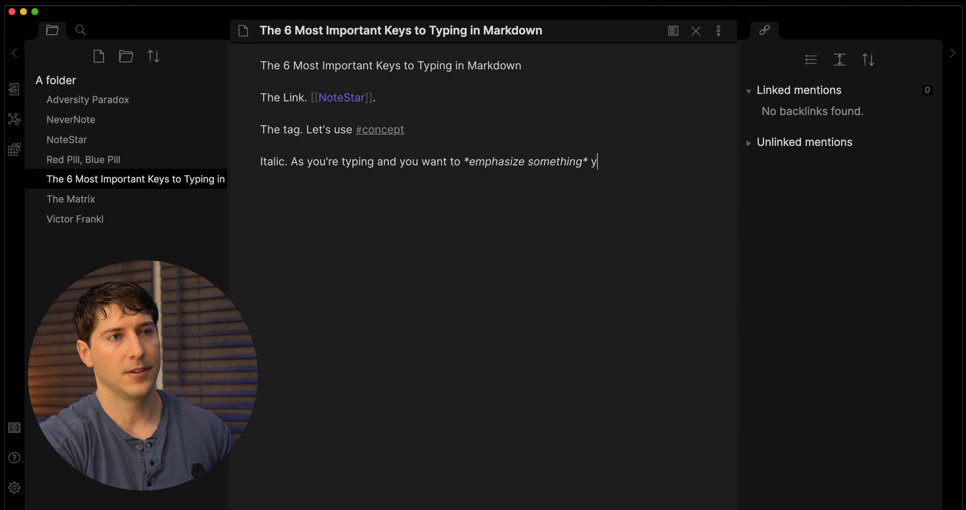
{"action": "key", "text": "BackSpace"}
{"action": "key", "text": "BackSpace"}
{"action": "type", "text": "ad"}
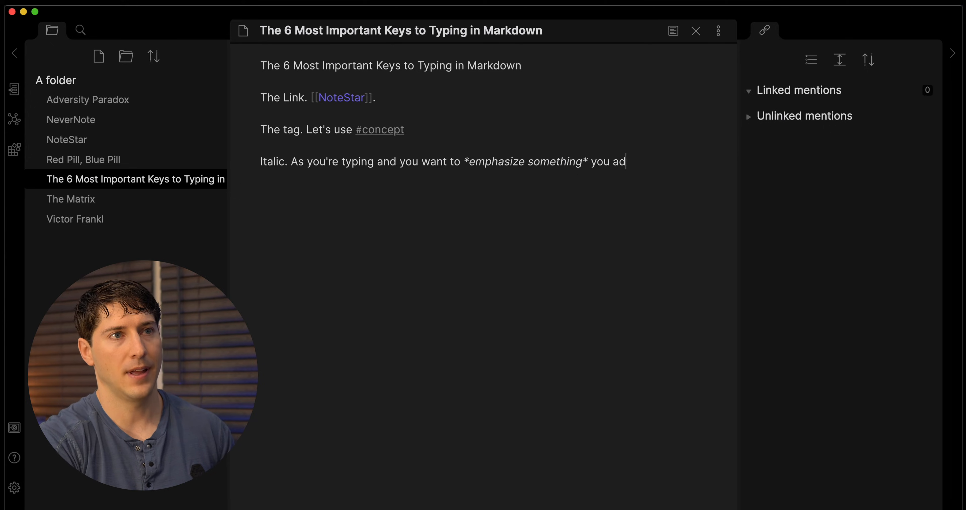
{"action": "type", "text": "d asterisks."}
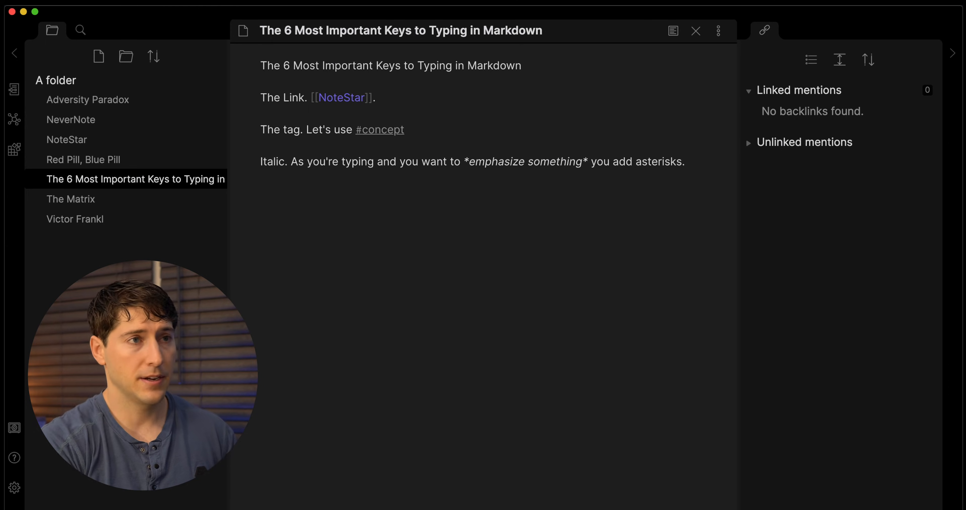
{"action": "left_click_drag", "start_coordinate": [499, 163], "coordinate": [575, 162]}
{"action": "left_click", "coordinate": [576, 163]}
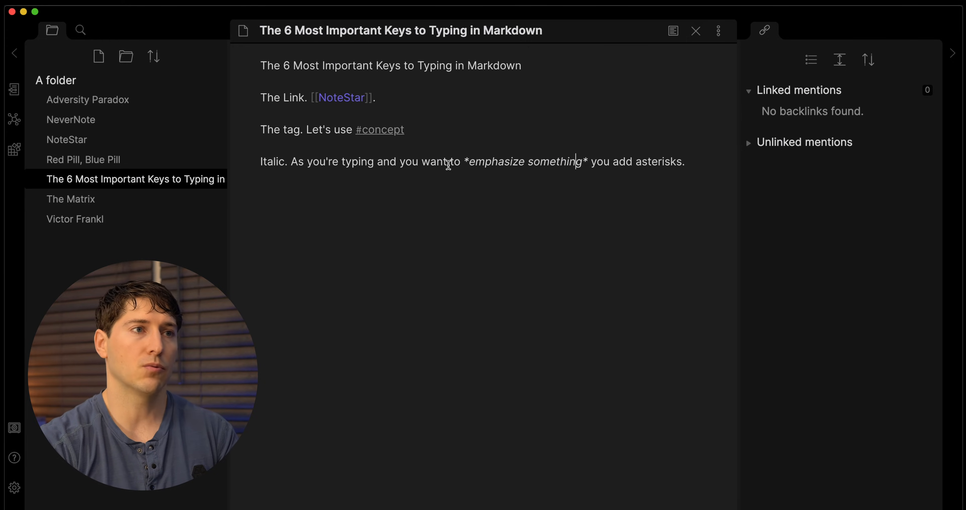
{"action": "left_click", "coordinate": [470, 162]}
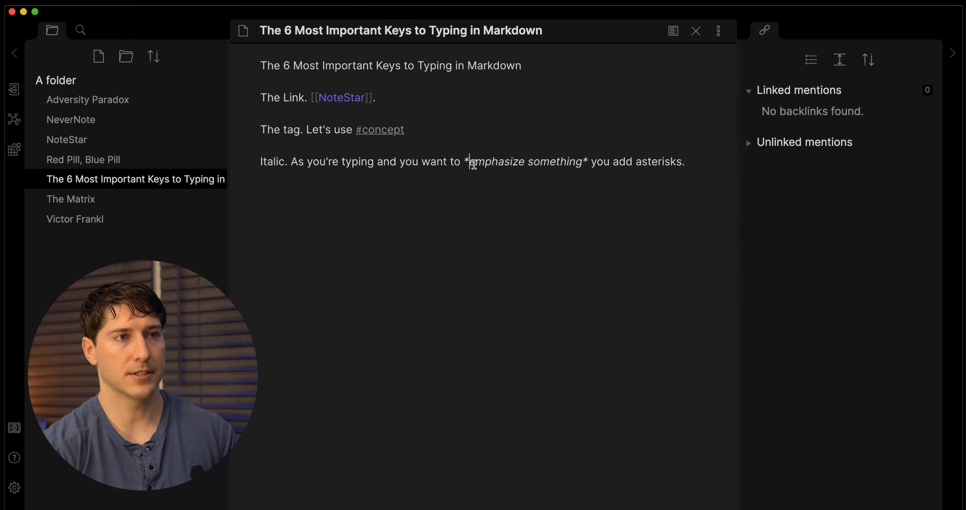
{"action": "left_click", "coordinate": [689, 164]}
{"action": "key", "text": "Return"}
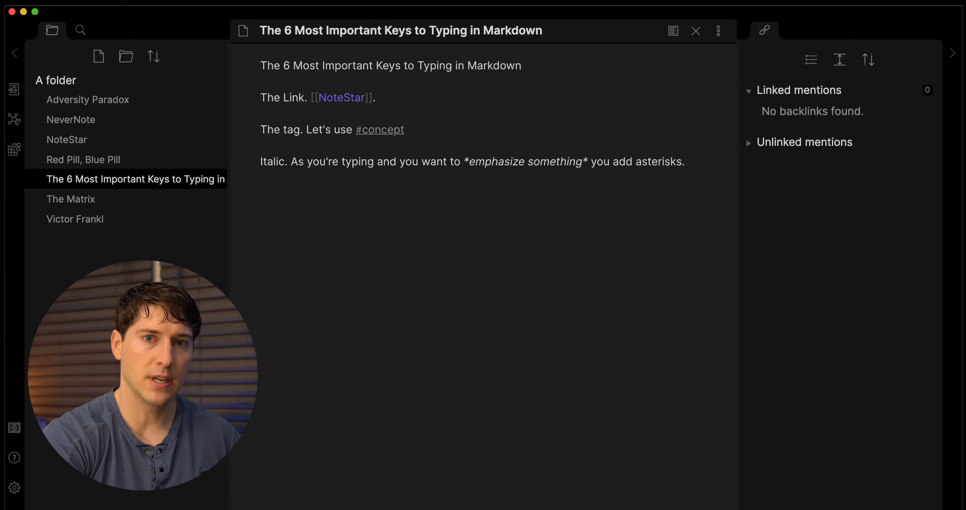
Complete the Bold line so it ends with 'bring attention to **Big Nouns**.'.
{"action": "type", "text": "Bold. Typically, I'll use this when I want to bring"}
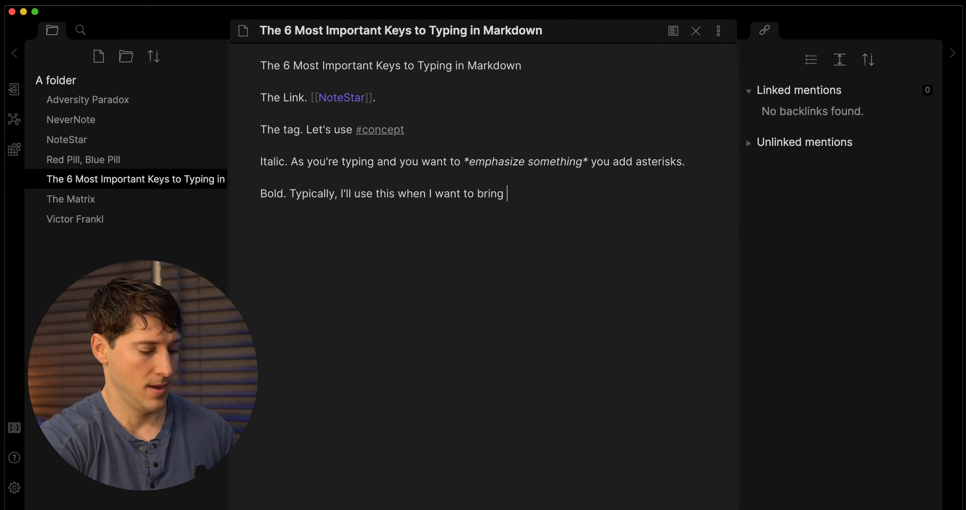
{"action": "type", "text": "attention to"}
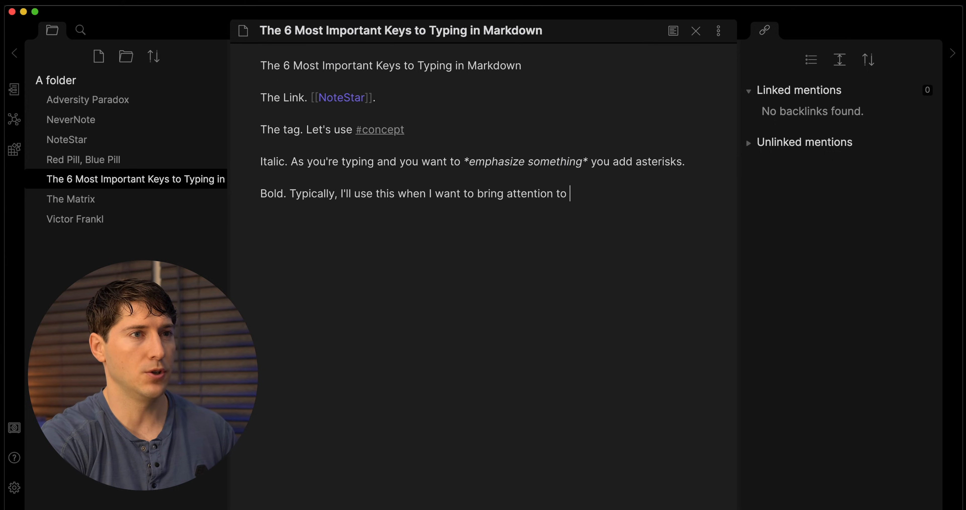
{"action": "type", "text": " **B"}
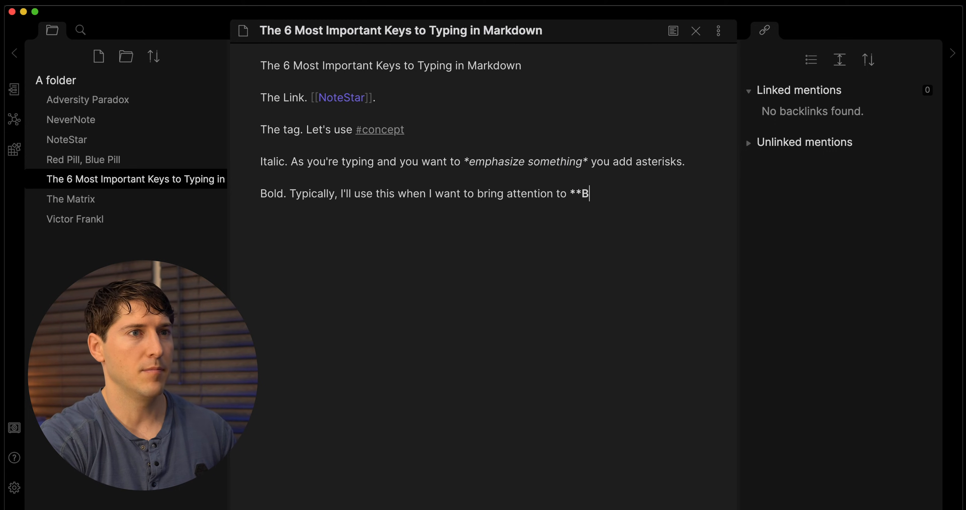
{"action": "type", "text": "ig Nounds"}
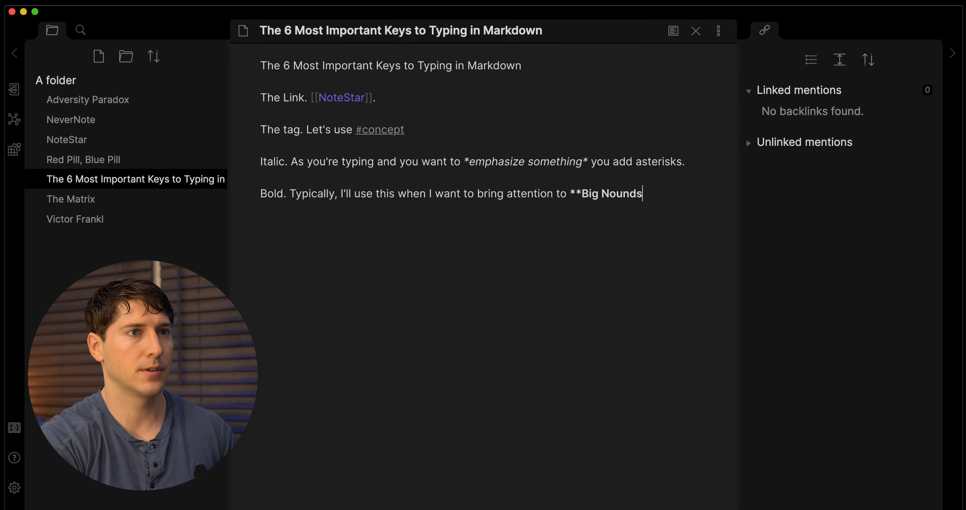
{"action": "key", "text": "BackSpace"}
{"action": "key", "text": "BackSpace"}
{"action": "type", "text": "s**"}
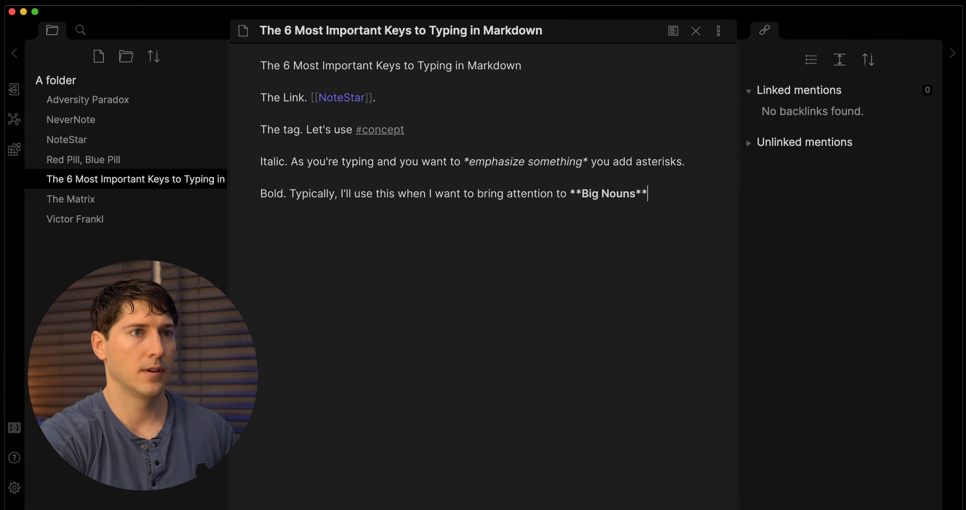
{"action": "type", "text": "."}
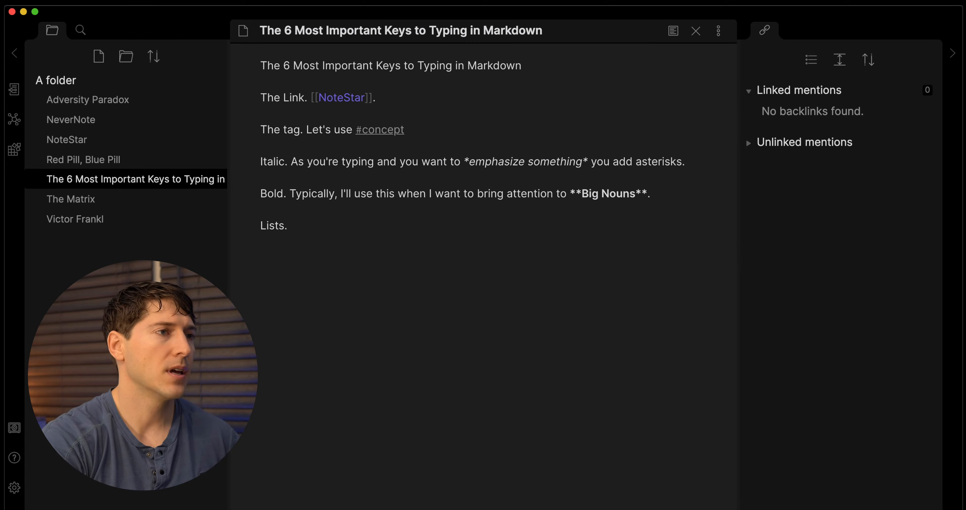
Remove the blank lines and prefix the Link, tag, Italic, Bold and Lists lines with dashes.
{"action": "left_click", "coordinate": [260, 98]}
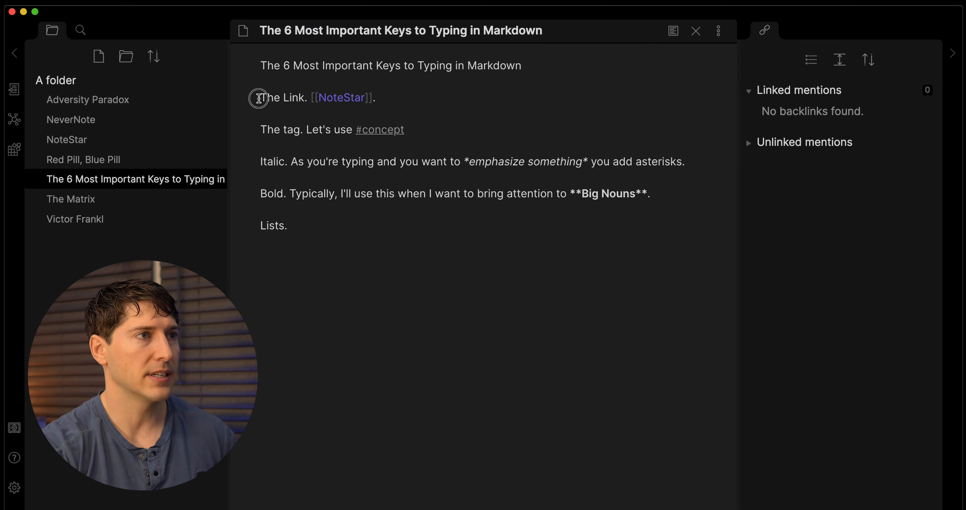
{"action": "type", "text": "-"}
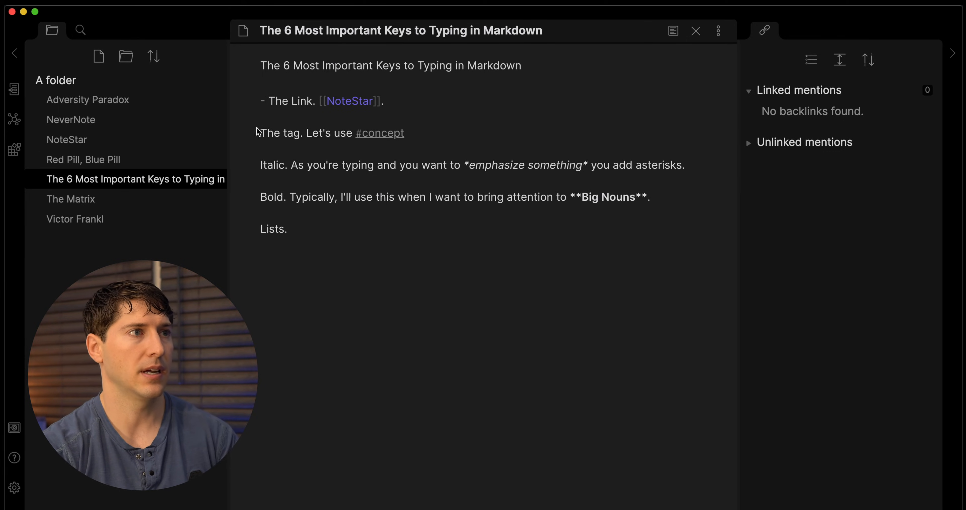
{"action": "left_click", "coordinate": [261, 133]}
{"action": "key", "text": "BackSpace"}
{"action": "key", "text": "BackSpace"}
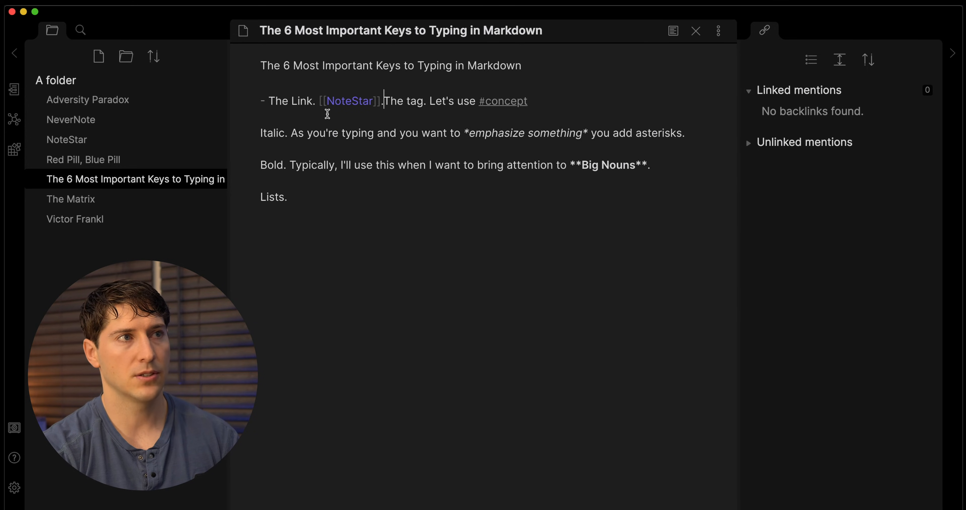
{"action": "key", "text": "Return"}
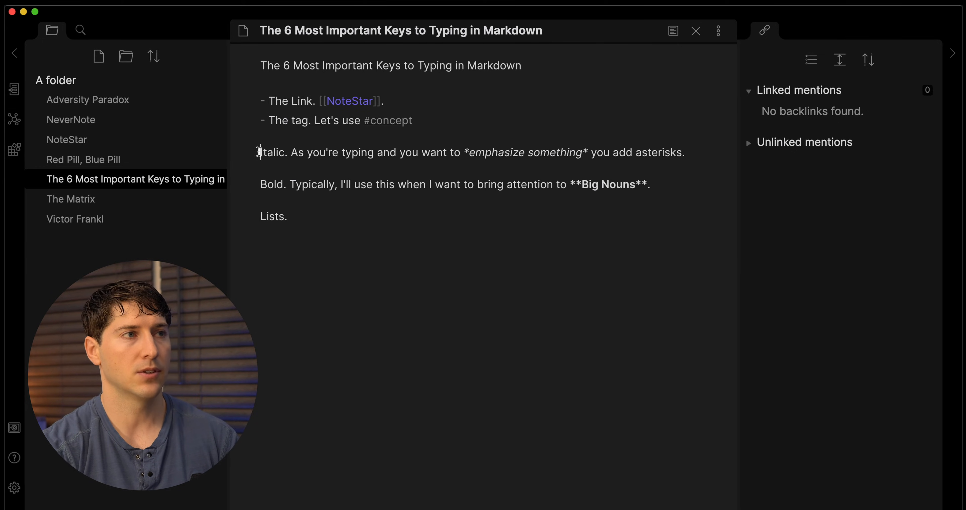
{"action": "key", "text": "BackSpace"}
{"action": "type", "text": "-"}
{"action": "left_click", "coordinate": [259, 171]}
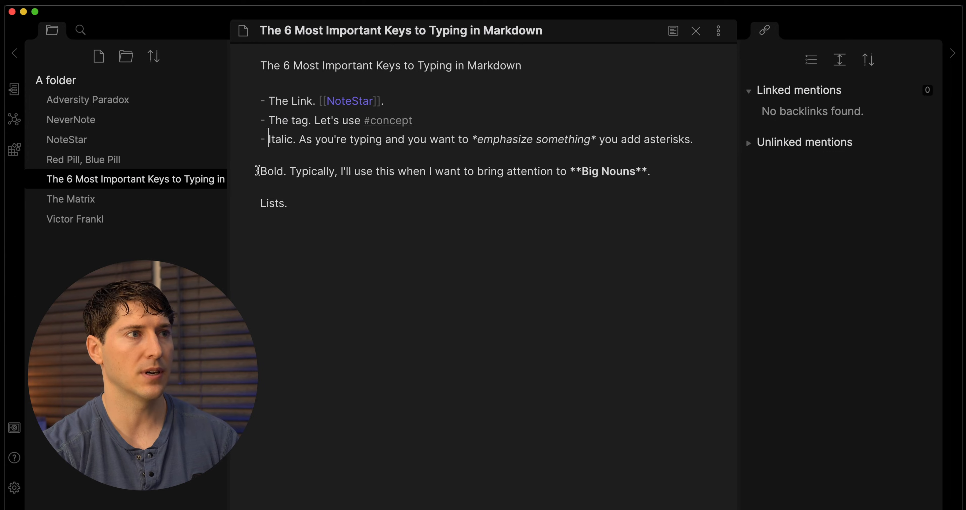
{"action": "key", "text": "BackSpace"}
{"action": "type", "text": "-"}
{"action": "left_click", "coordinate": [259, 191]}
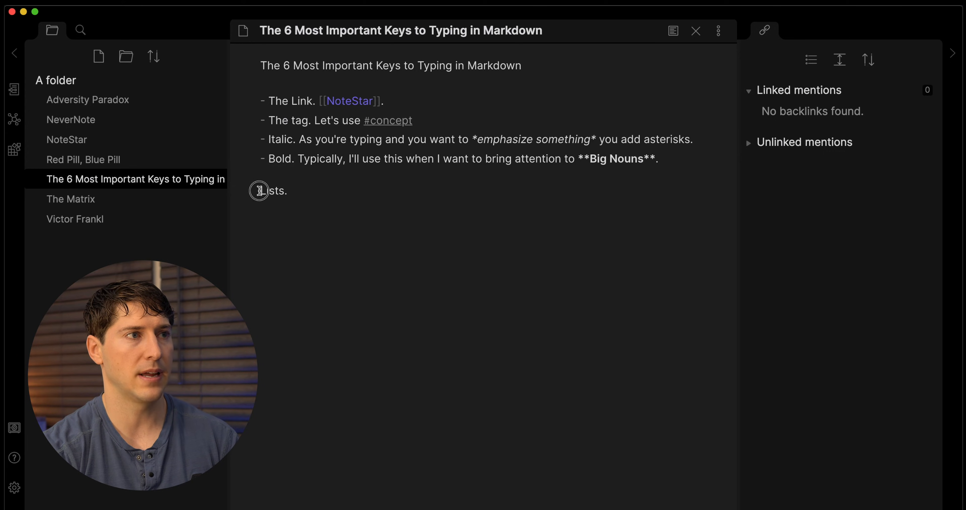
{"action": "key", "text": "BackSpace"}
{"action": "type", "text": "-"}
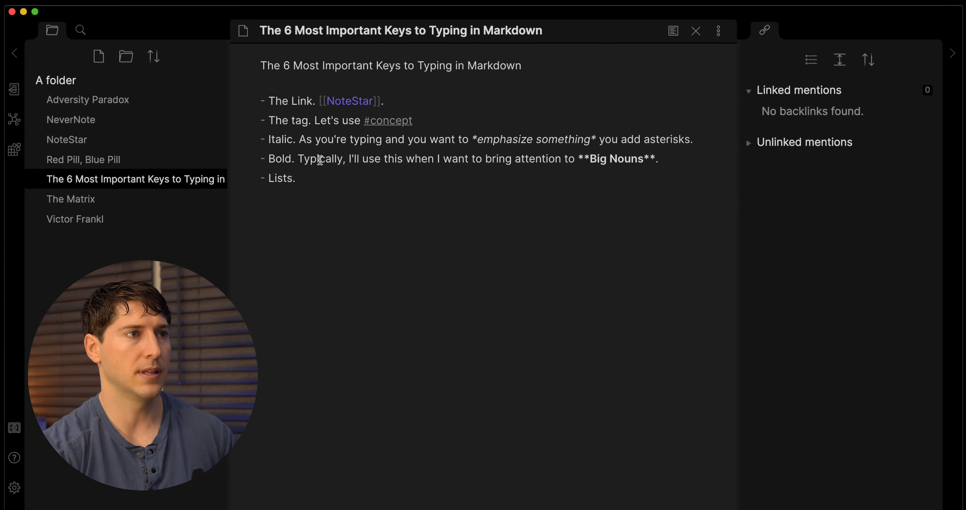
Add a 'Headers.' list item below Lists.
{"action": "left_click", "coordinate": [310, 179]}
{"action": "key", "text": "Return"}
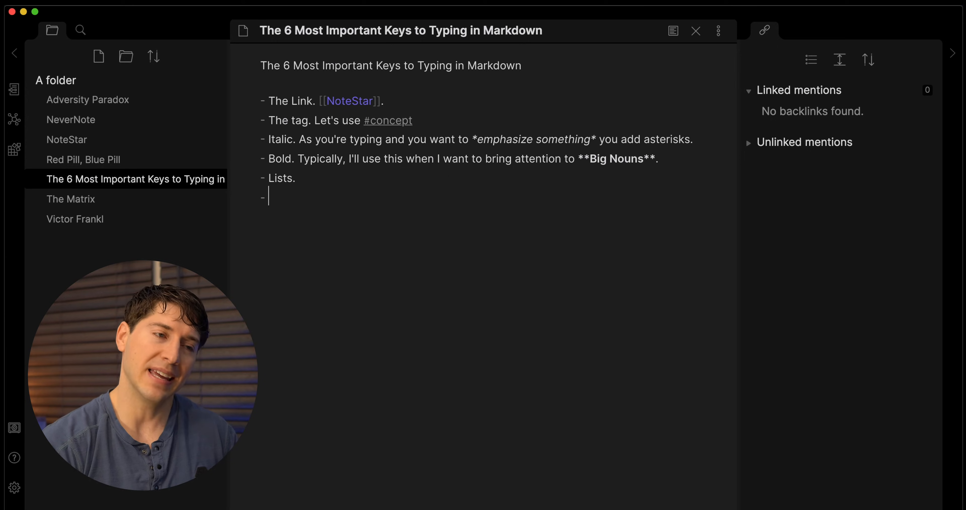
{"action": "type", "text": "Hea"}
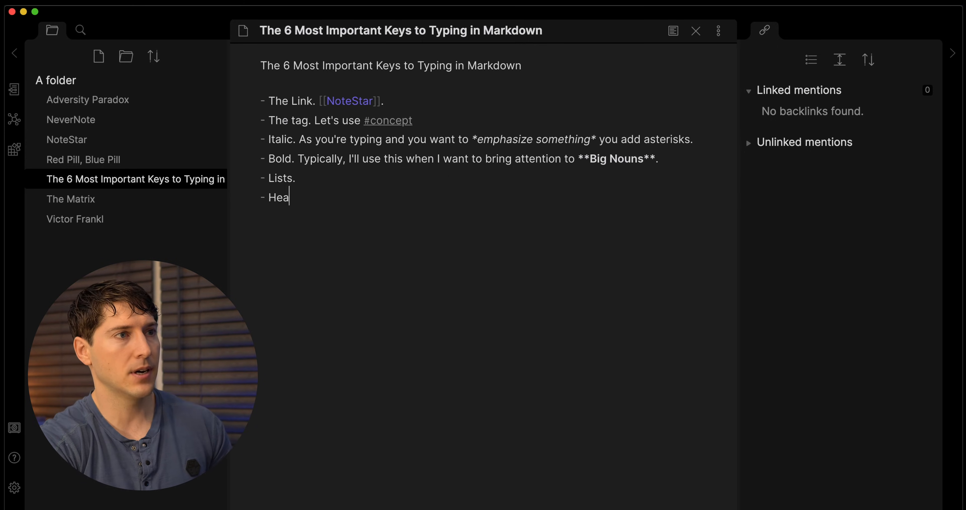
{"action": "type", "text": "ders."}
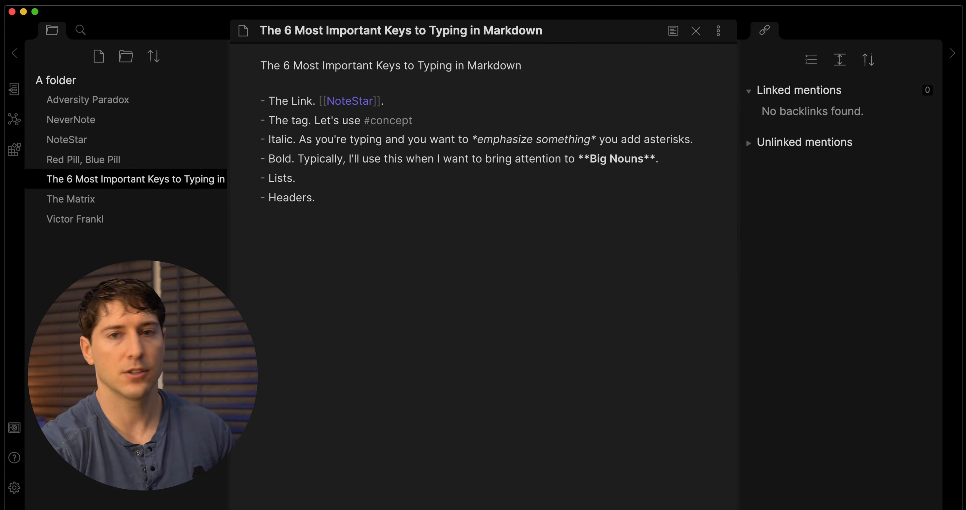
Make the Markdown keys note's title line a # heading.
{"action": "left_click", "coordinate": [260, 63]}
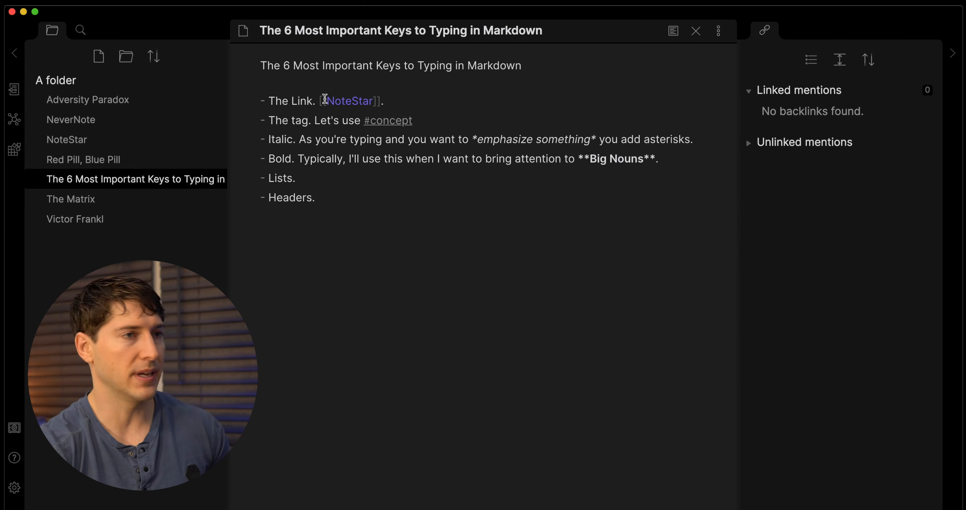
{"action": "type", "text": "#"}
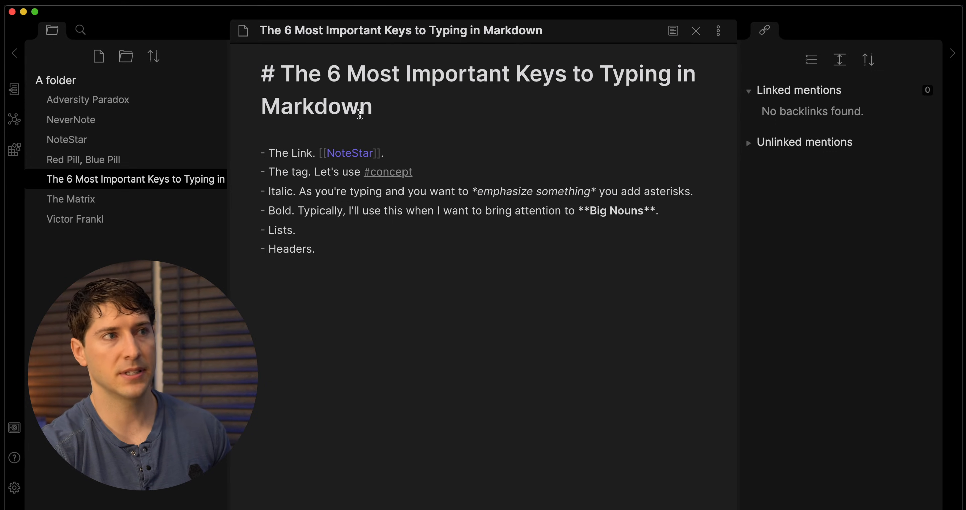
{"action": "left_click", "coordinate": [380, 102]}
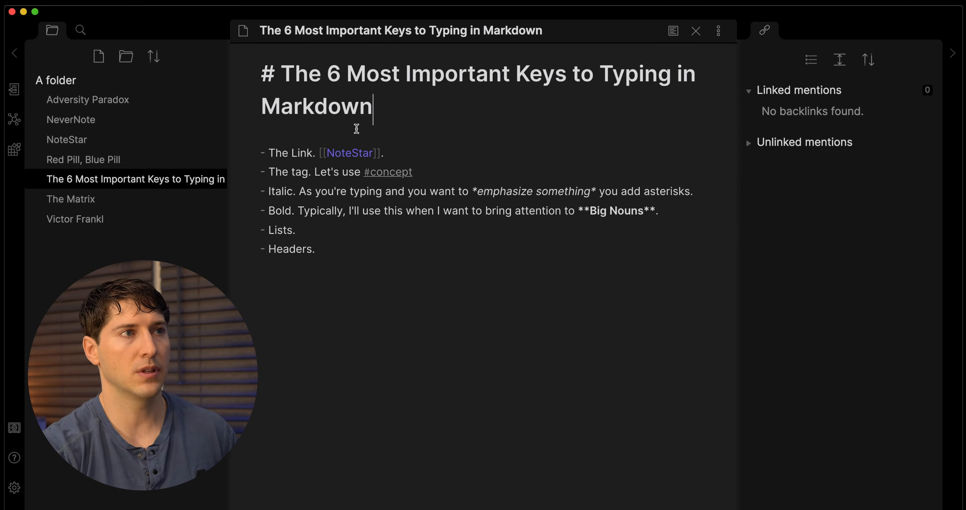
Add a '# Adversity Paradox' heading at the top of the Adversity Paradox note.
{"action": "left_click", "coordinate": [144, 104]}
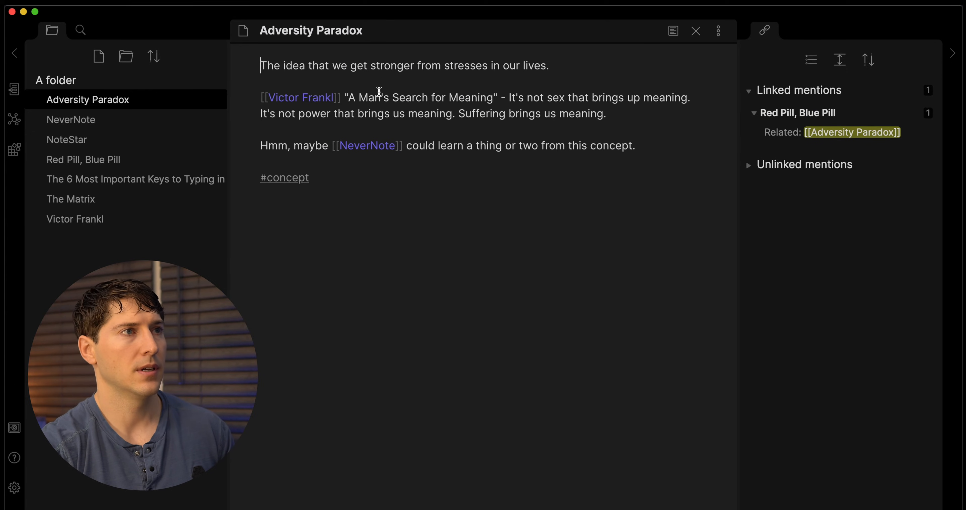
{"action": "key", "text": "Return"}
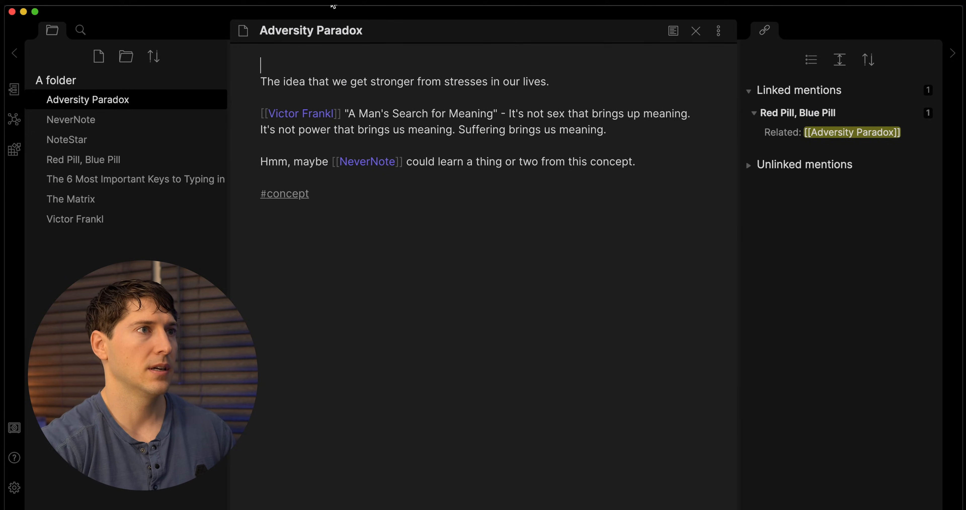
{"action": "left_click", "coordinate": [320, 32]}
{"action": "key", "text": "super+c"}
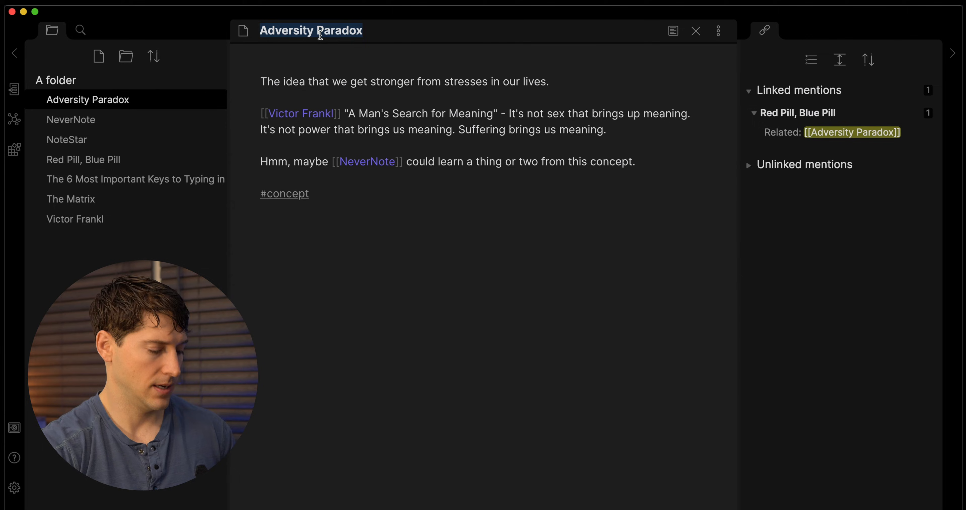
{"action": "left_click", "coordinate": [300, 60]}
{"action": "type", "text": "#"}
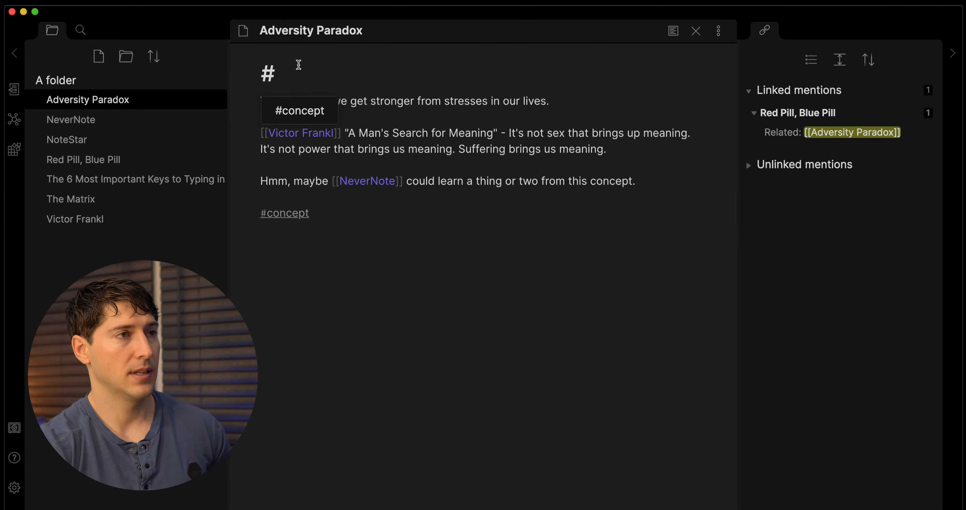
{"action": "key", "text": "super+v"}
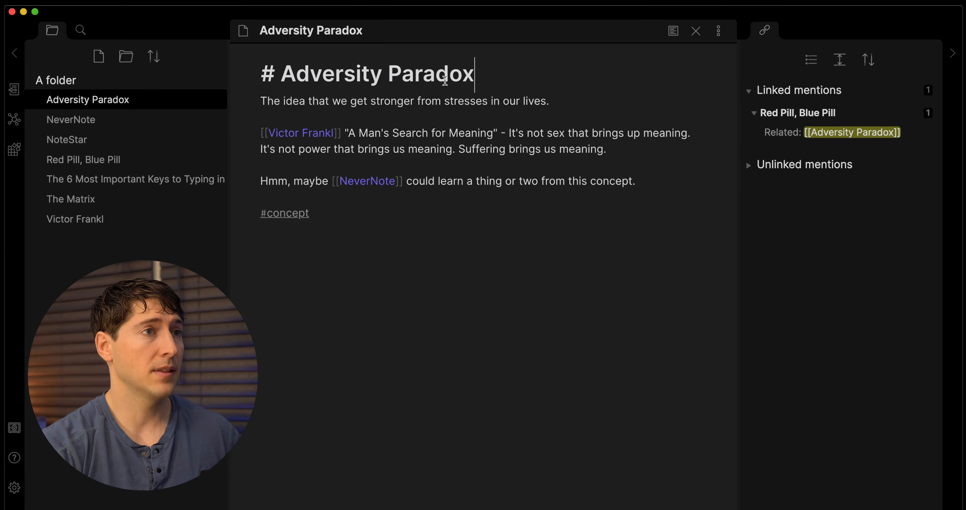
Insert a '### Related' header below the first sentence, then open the NeverNote note.
{"action": "left_click", "coordinate": [430, 117]}
{"action": "key", "text": "Return"}
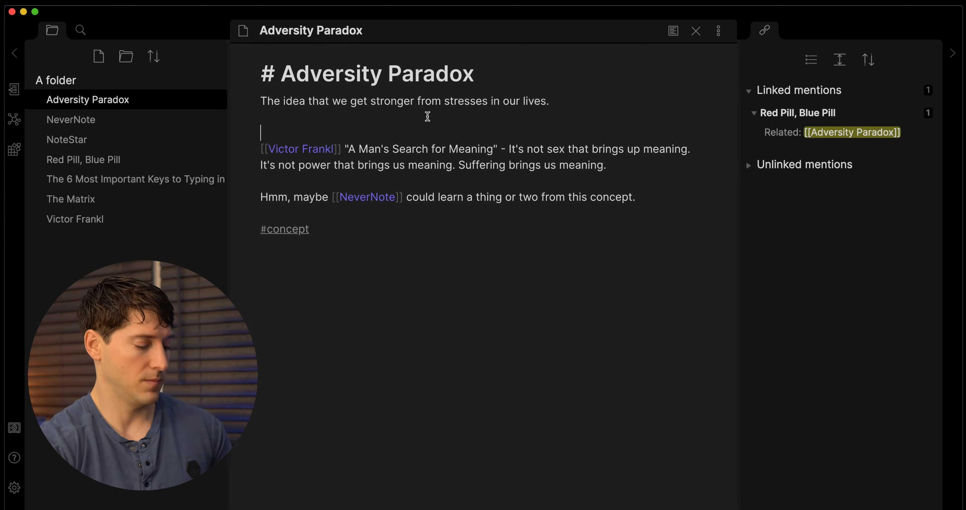
{"action": "type", "text": "Related"}
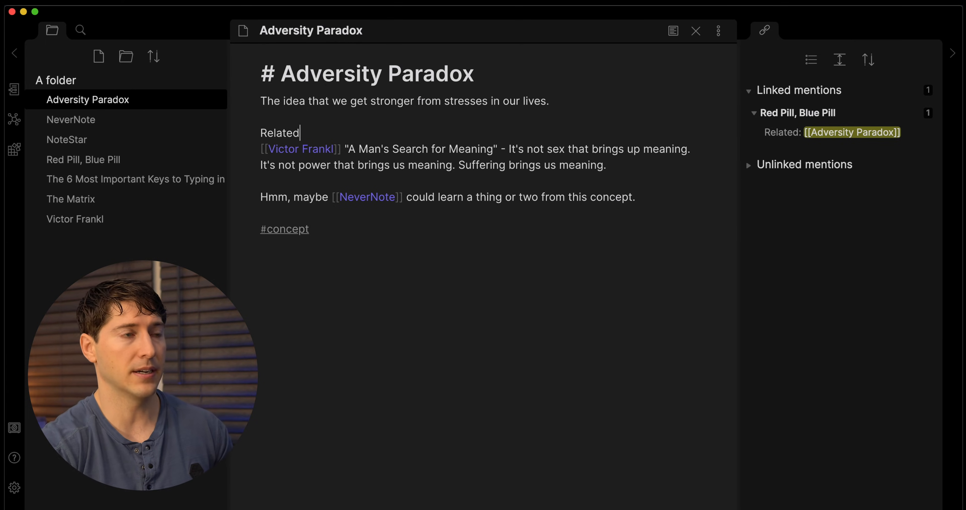
{"action": "left_click", "coordinate": [264, 131]}
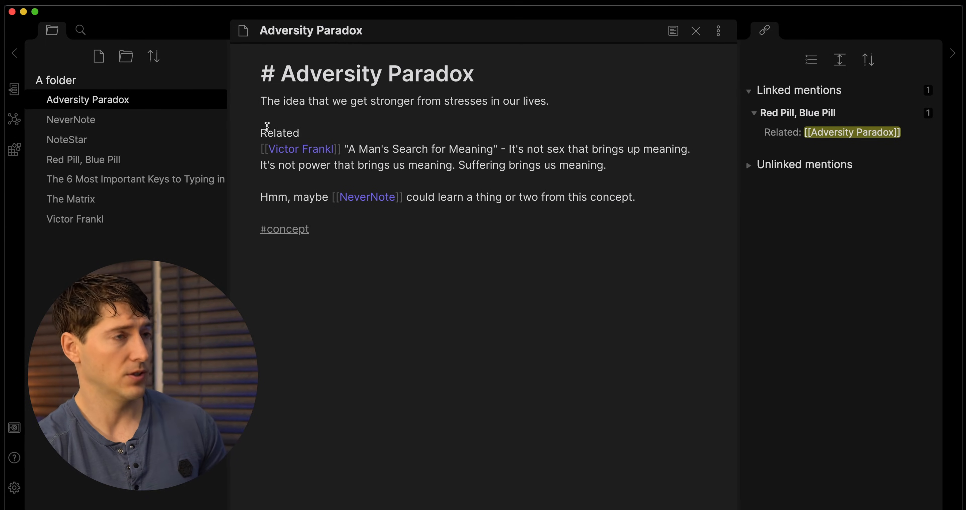
{"action": "type", "text": "###"}
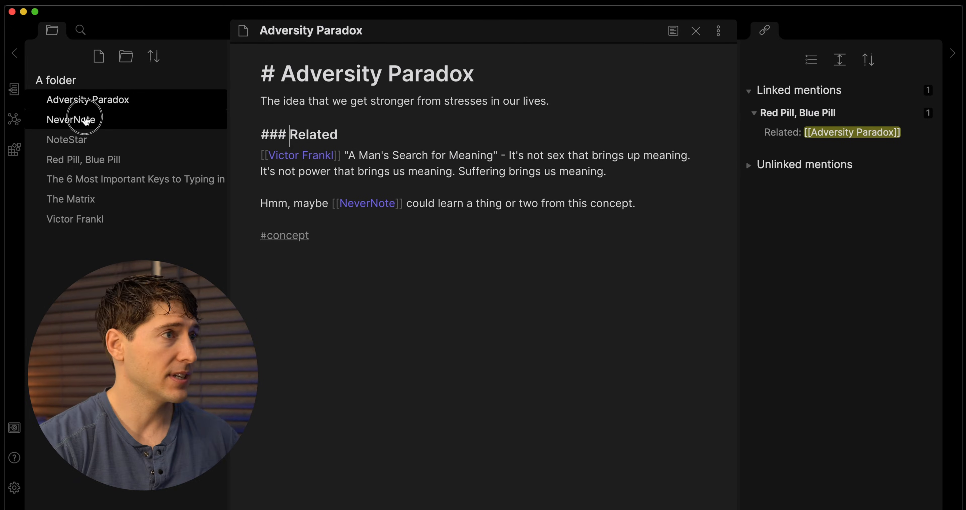
{"action": "left_click", "coordinate": [76, 119]}
Add '# NeverNote' as the top-level heading of the NeverNote note.
{"action": "key", "text": "Return"}
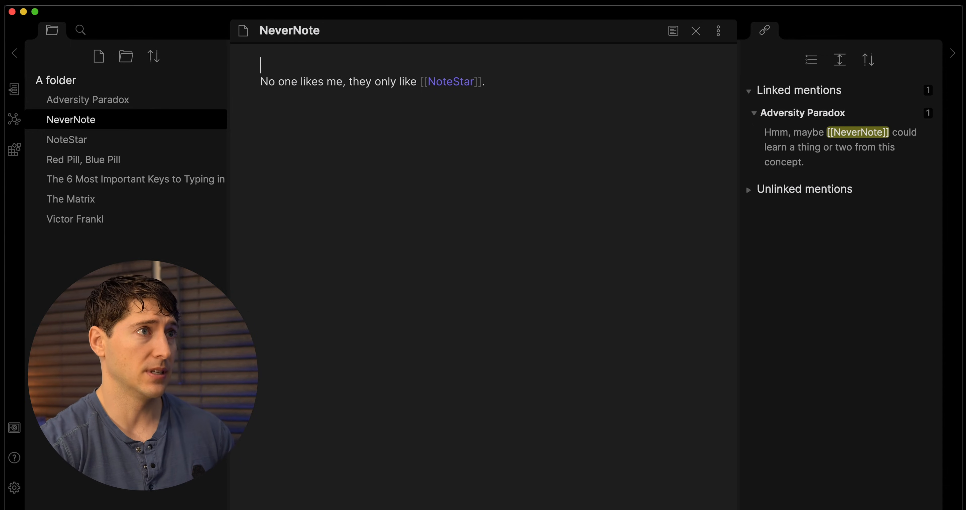
{"action": "left_click", "coordinate": [287, 60]}
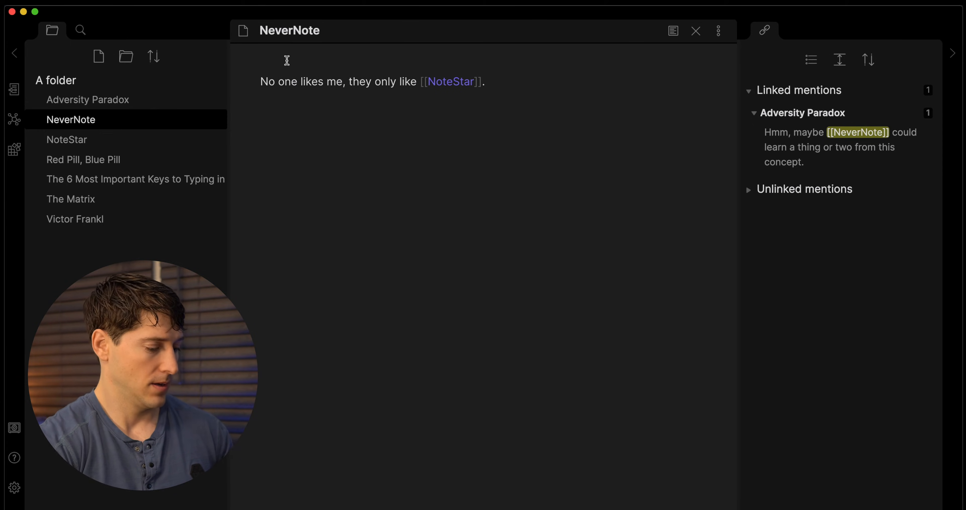
{"action": "type", "text": "# NeverNote"}
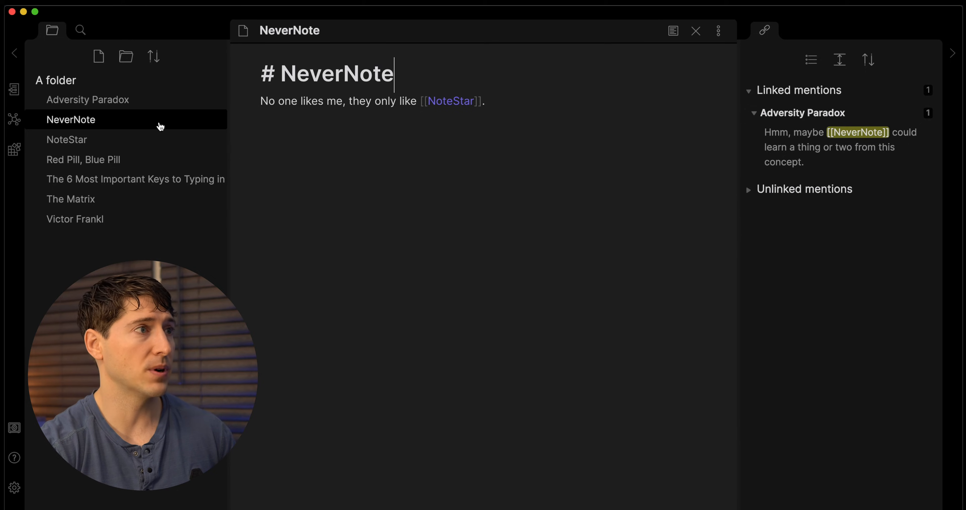
Give the NoteStar note a '# NoteStar' heading copied from its title.
{"action": "left_click", "coordinate": [62, 141]}
{"action": "double_click", "coordinate": [282, 27]}
{"action": "key", "text": "super+c"}
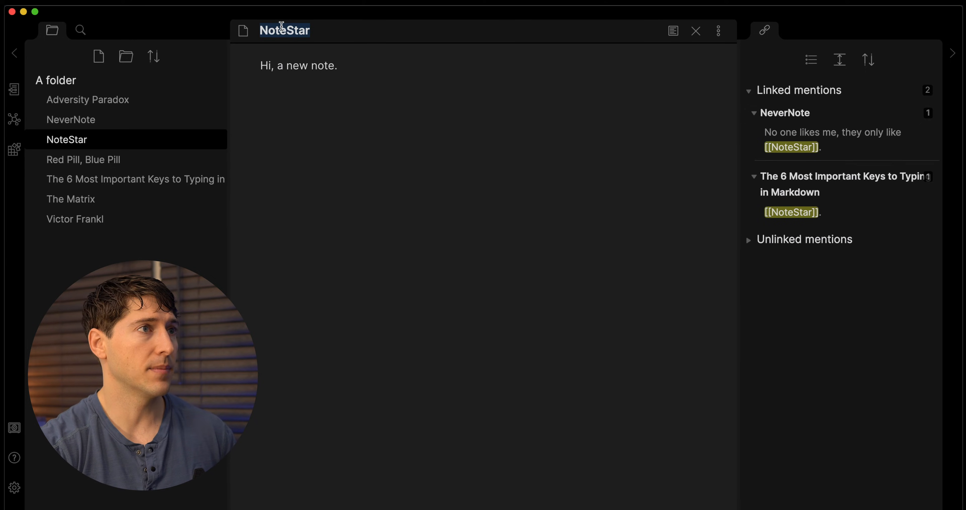
{"action": "left_click", "coordinate": [261, 61]}
{"action": "type", "text": "# NoteStar"}
{"action": "key", "text": "super+v"}
{"action": "key", "text": "Return"}
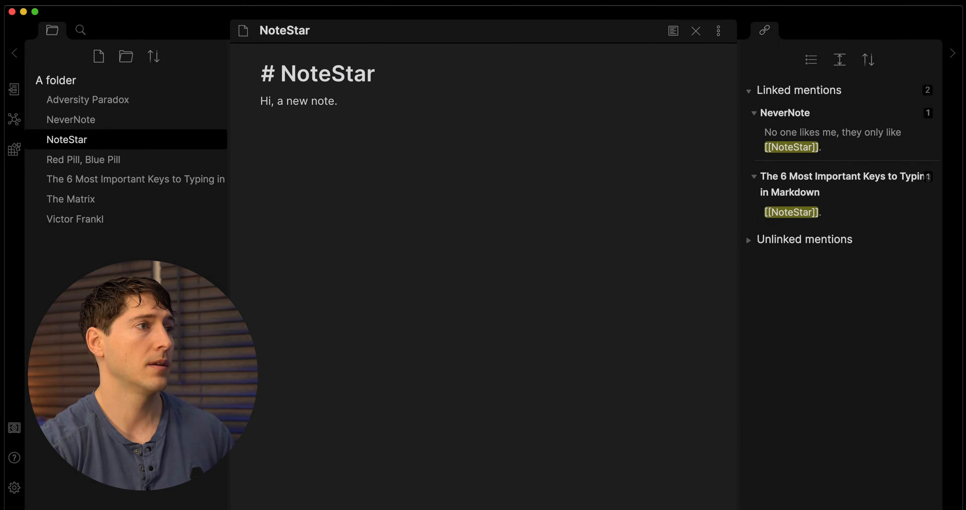
Add a '# Red Pill, Blue Pill' heading on a new first line of that note.
{"action": "left_click", "coordinate": [132, 159]}
{"action": "triple_click", "coordinate": [296, 34]}
{"action": "key", "text": "super+c"}
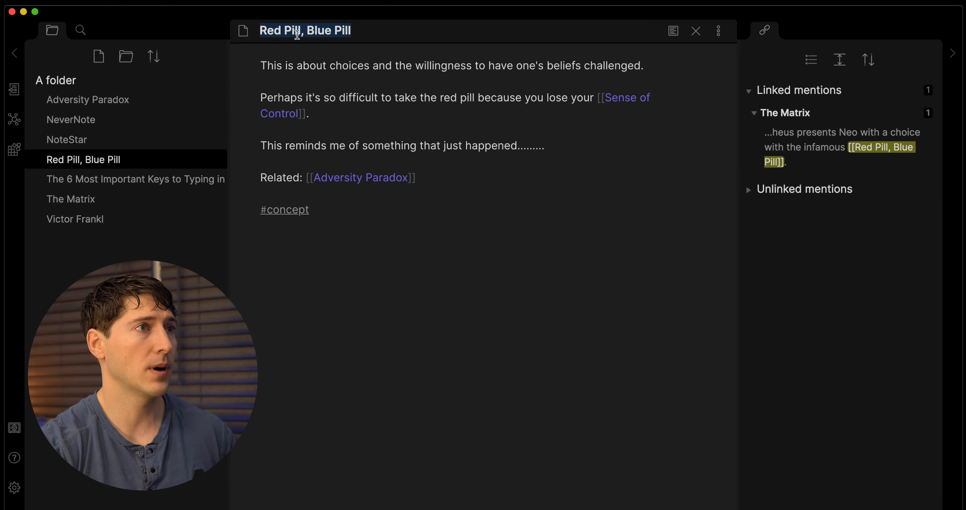
{"action": "left_click", "coordinate": [263, 65]}
{"action": "key", "text": "Return"}
{"action": "key", "text": "Up"}
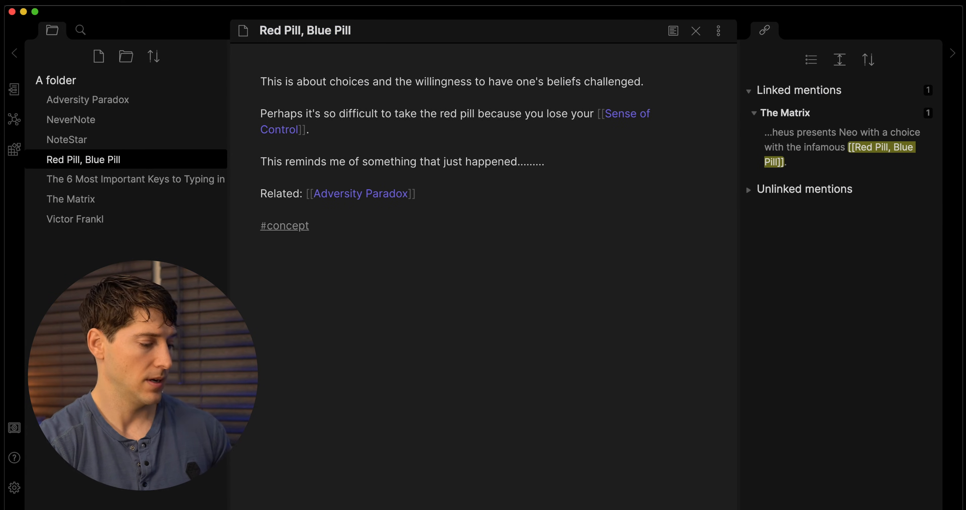
{"action": "type", "text": "#"}
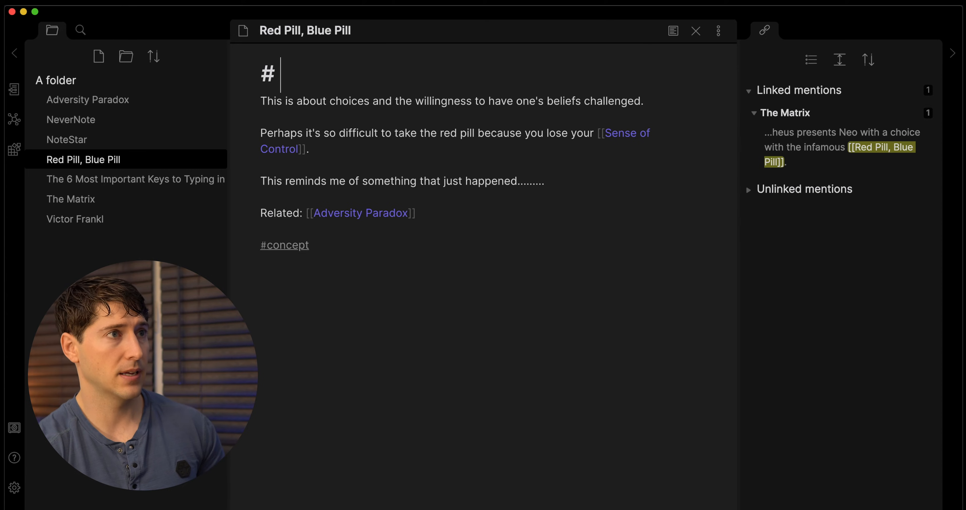
{"action": "key", "text": "super+v"}
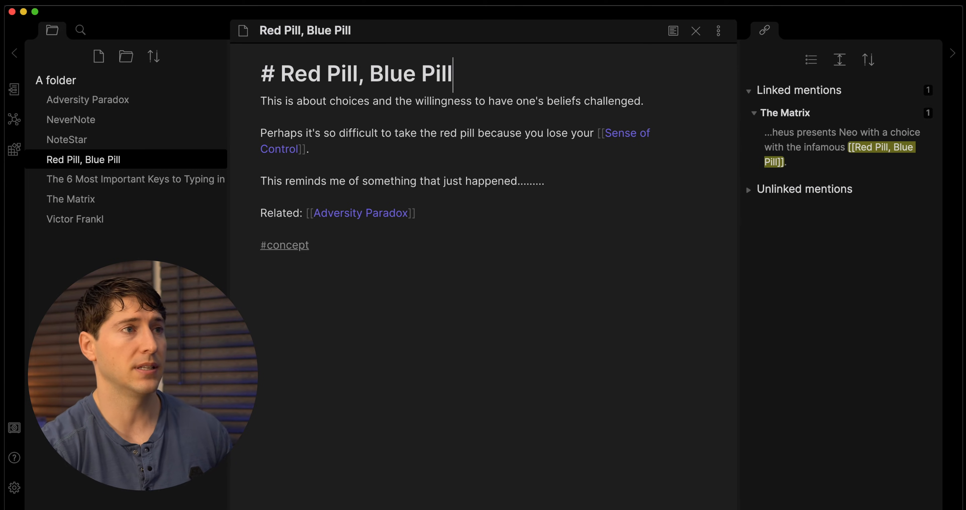
{"action": "left_click", "coordinate": [277, 213]}
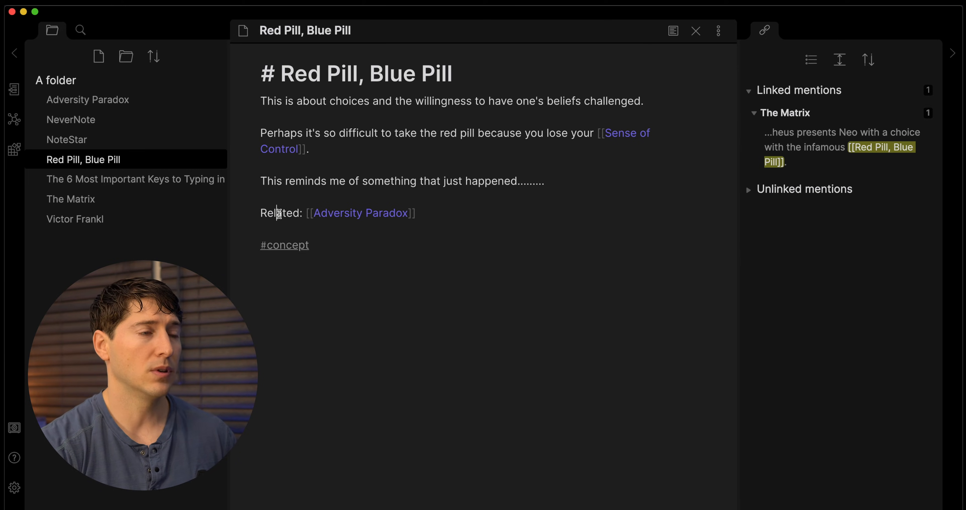
Remove ': ' after Related, move the Adversity Paradox link below, and make Related a ### heading.
{"action": "left_click", "coordinate": [308, 213]}
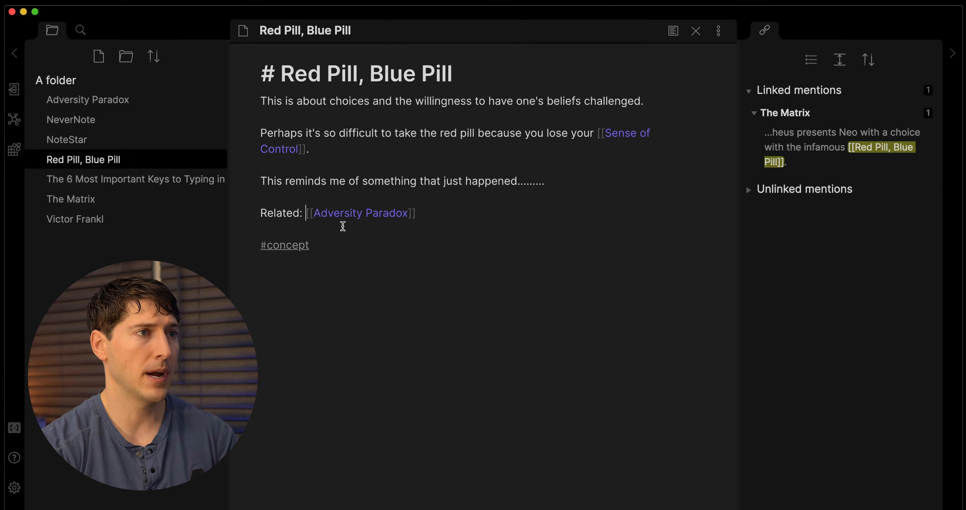
{"action": "key", "text": "BackSpace"}
{"action": "key", "text": "BackSpace"}
{"action": "key", "text": "Return"}
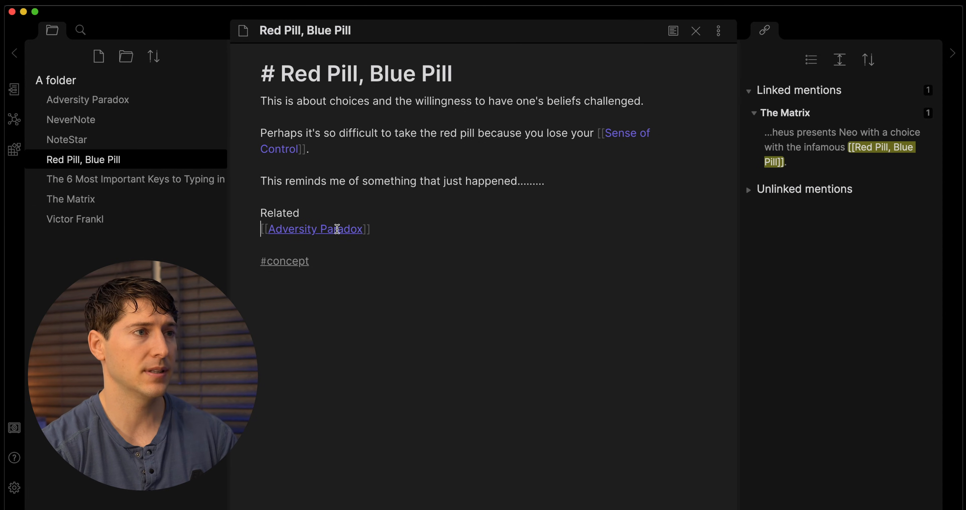
{"action": "left_click", "coordinate": [259, 212]}
{"action": "type", "text": "###"}
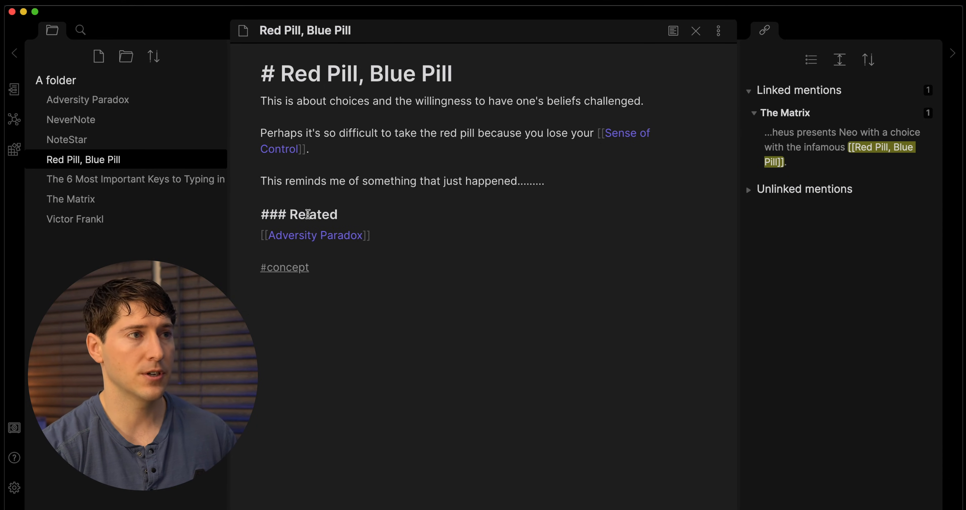
{"action": "type", "text": " #"}
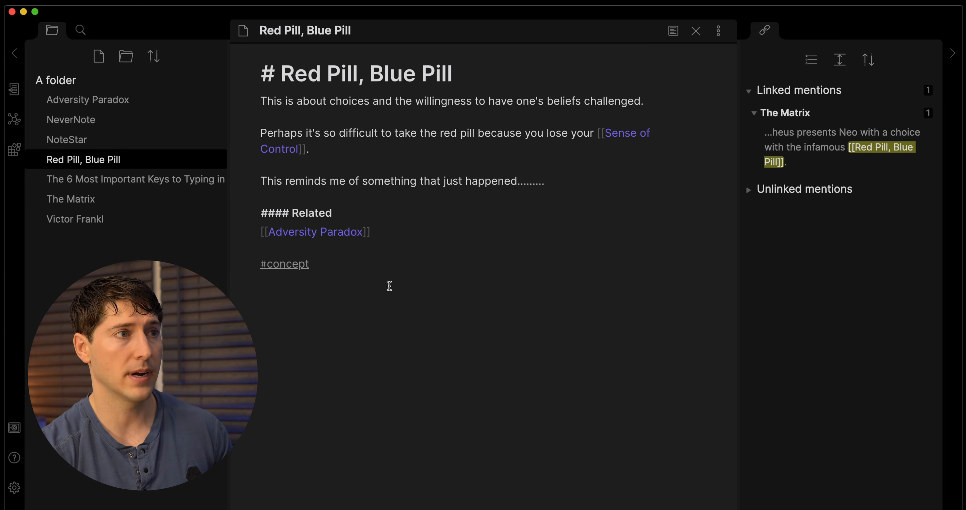
{"action": "type", "text": "##"}
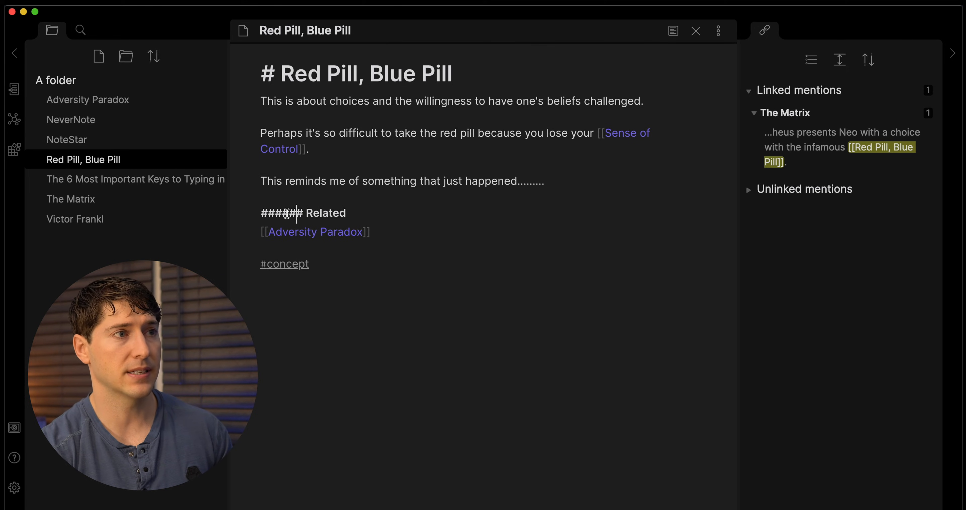
{"action": "key", "text": "BackSpace"}
{"action": "key", "text": "BackSpace"}
{"action": "key", "text": "BackSpace"}
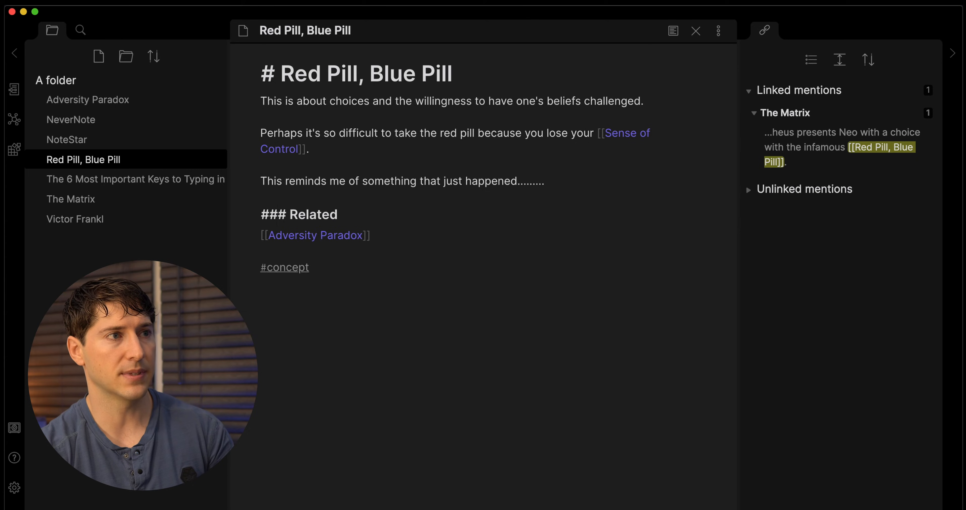
{"action": "key", "text": "BackSpace"}
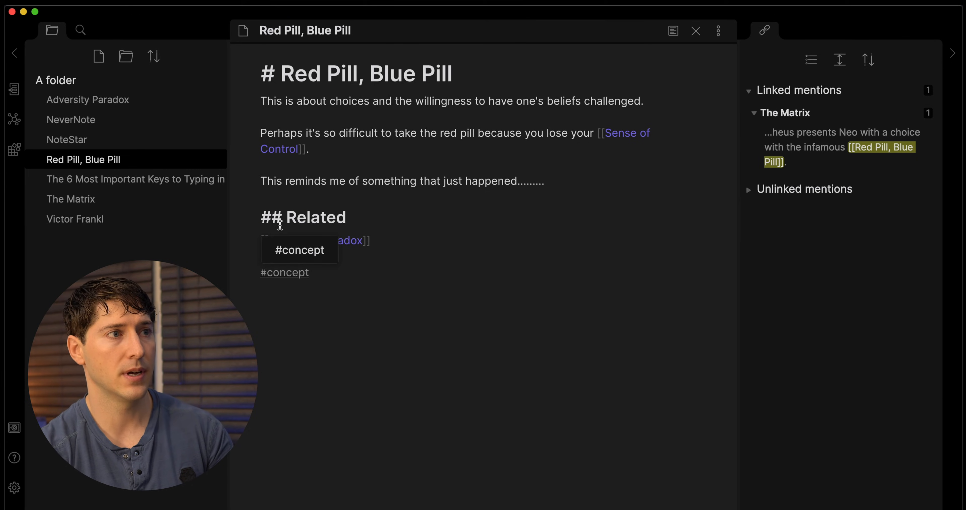
{"action": "key", "text": "BackSpace"}
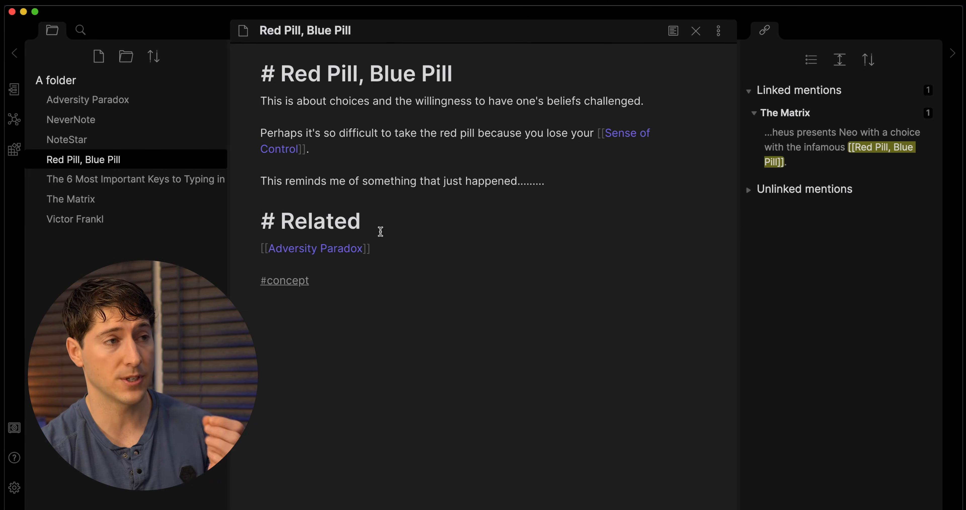
{"action": "type", "text": "##"}
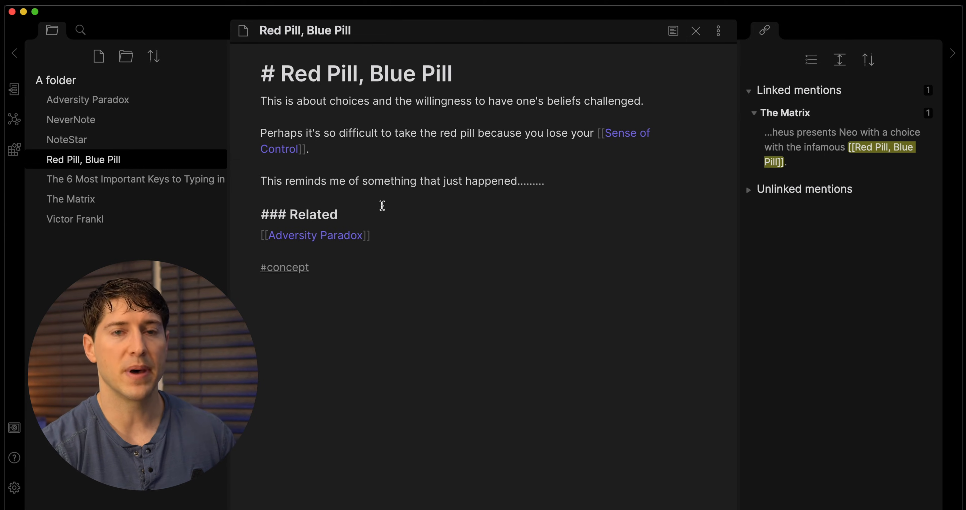
{"action": "left_click", "coordinate": [373, 180]}
Give The Matrix note a '# The Matrix' title heading.
{"action": "left_click", "coordinate": [168, 179]}
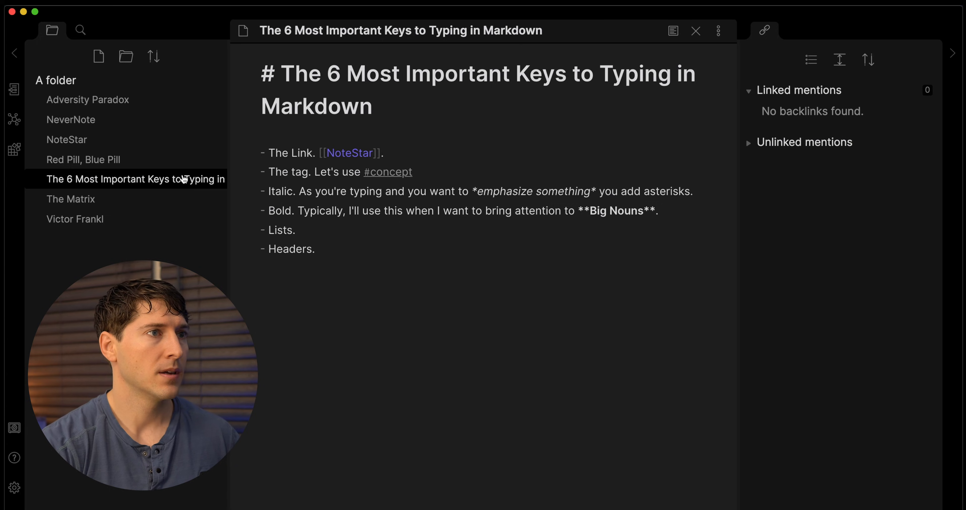
{"action": "left_click", "coordinate": [112, 198]}
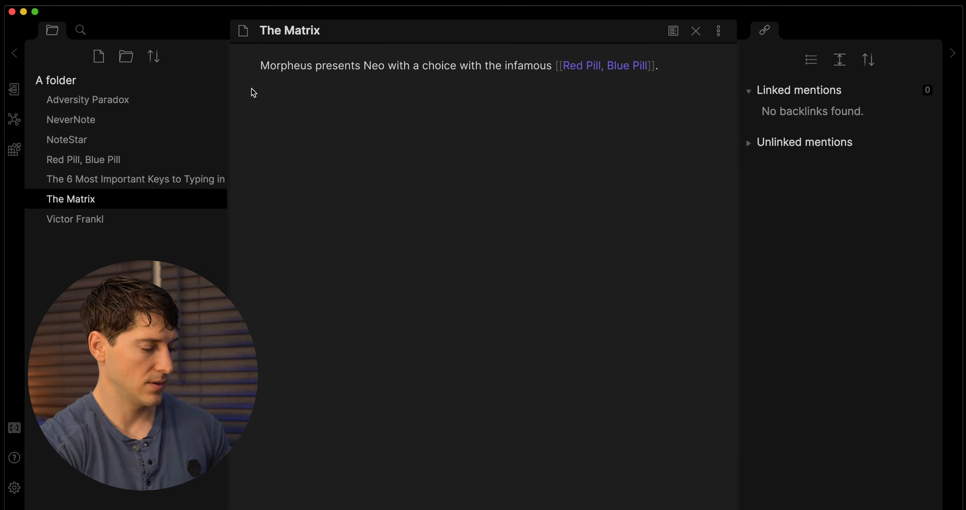
{"action": "triple_click", "coordinate": [302, 27]}
{"action": "key", "text": "super+c"}
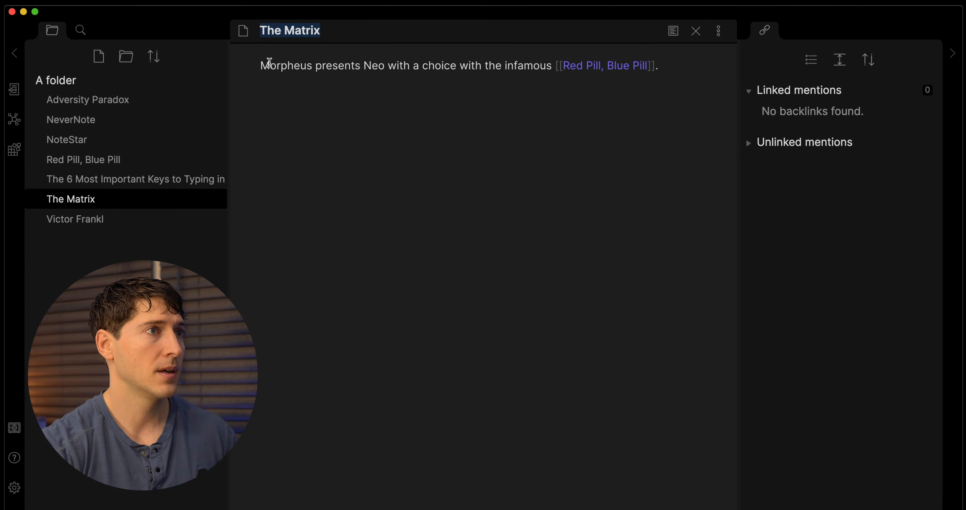
{"action": "left_click", "coordinate": [258, 67]}
{"action": "type", "text": "#"}
{"action": "key", "text": "super+v"}
{"action": "key", "text": "Return"}
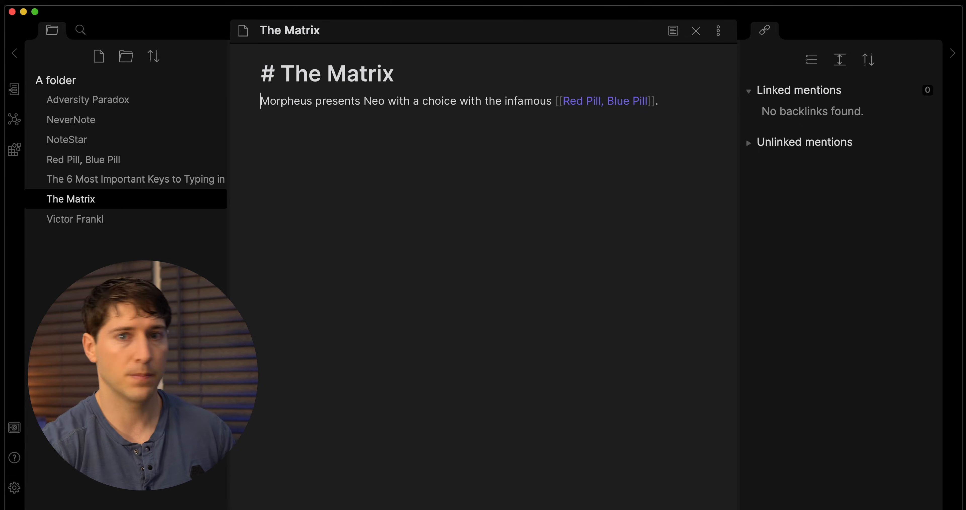
Add a '# Victor Frankl' heading and a #people tag to the Victor Frankl note.
{"action": "left_click", "coordinate": [75, 219]}
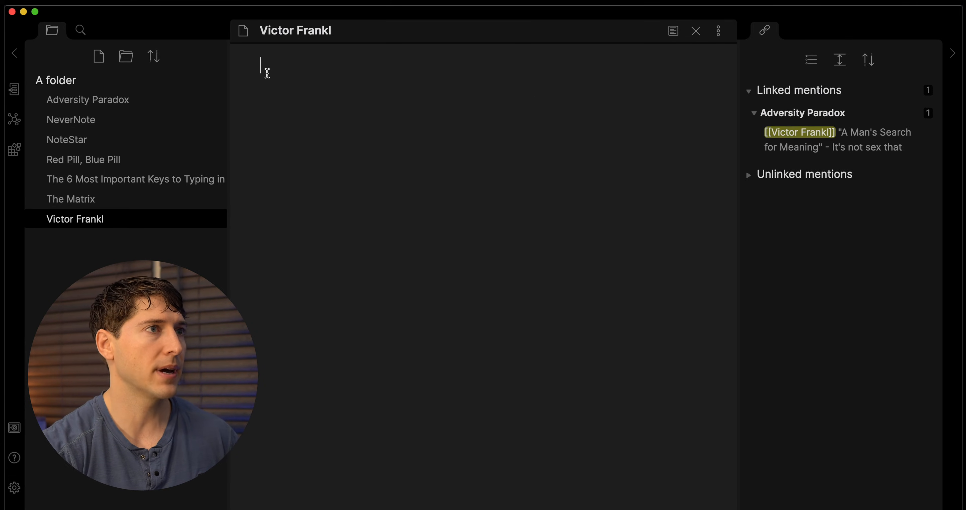
{"action": "triple_click", "coordinate": [301, 34]}
{"action": "key", "text": "super+c"}
{"action": "left_click", "coordinate": [304, 67]}
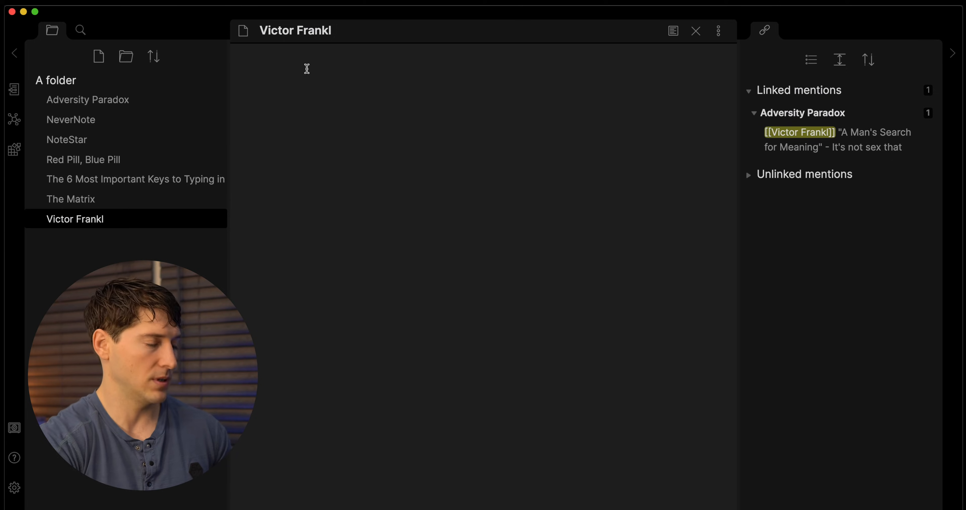
{"action": "type", "text": "#"}
{"action": "key", "text": "super+v"}
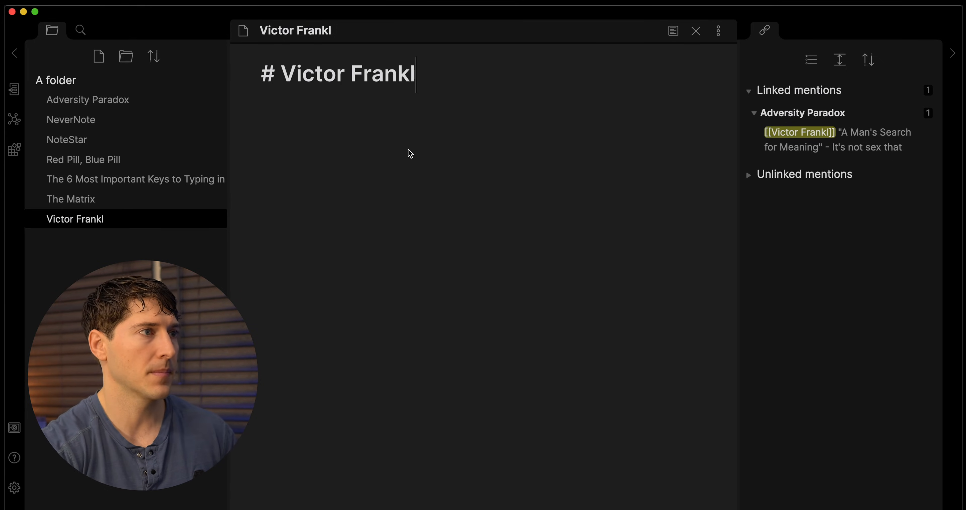
{"action": "key", "text": "Return"}
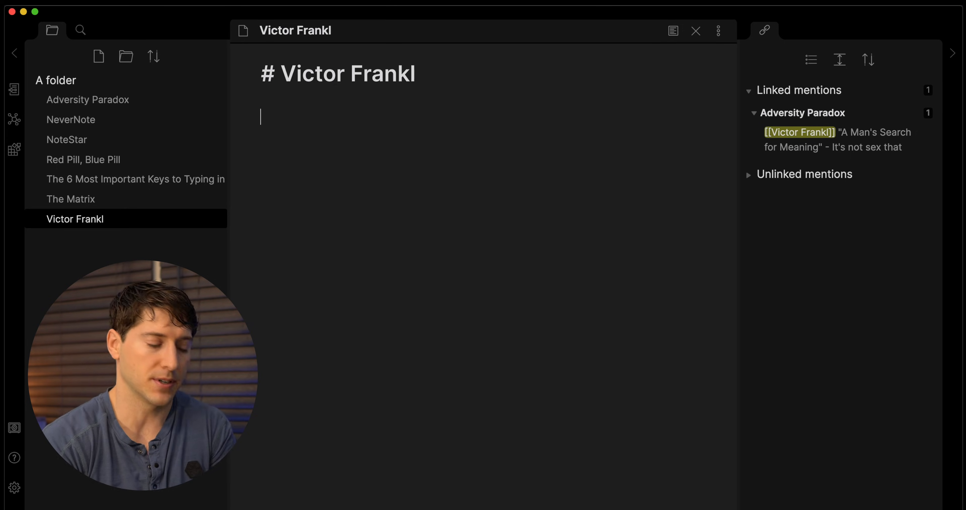
{"action": "type", "text": "#people"}
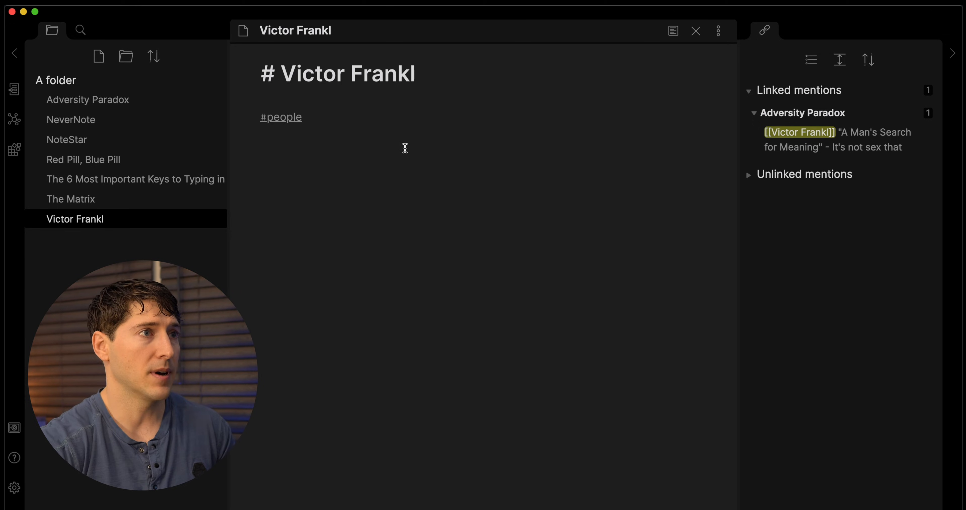
{"action": "left_click", "coordinate": [323, 101]}
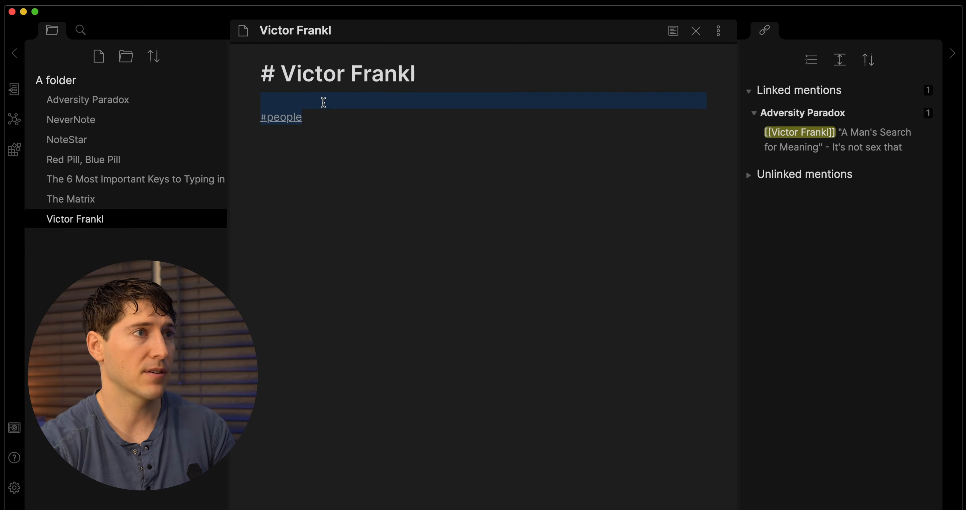
{"action": "key", "text": "Return"}
Tag The Matrix with #movie and the Markdown keys note with #PKM below Headers.
{"action": "left_click", "coordinate": [103, 200]}
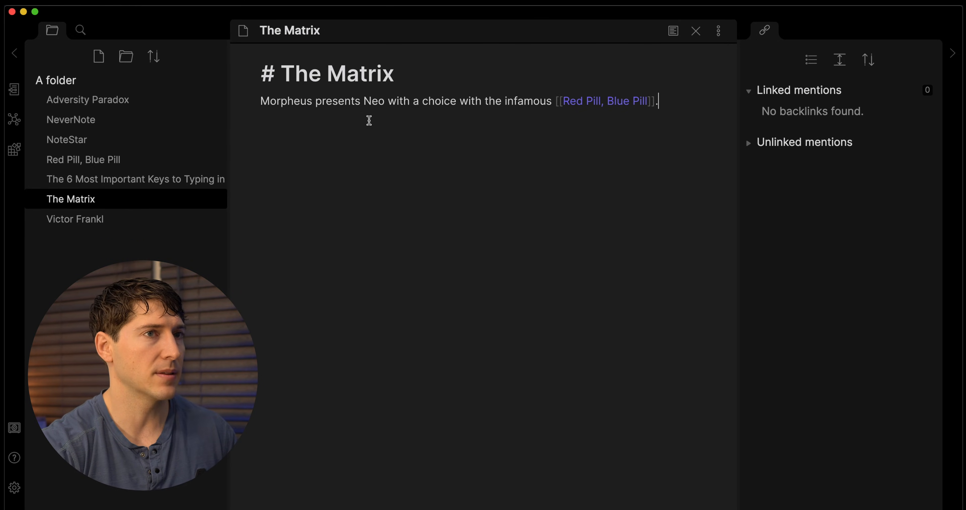
{"action": "type", "text": "#movie"}
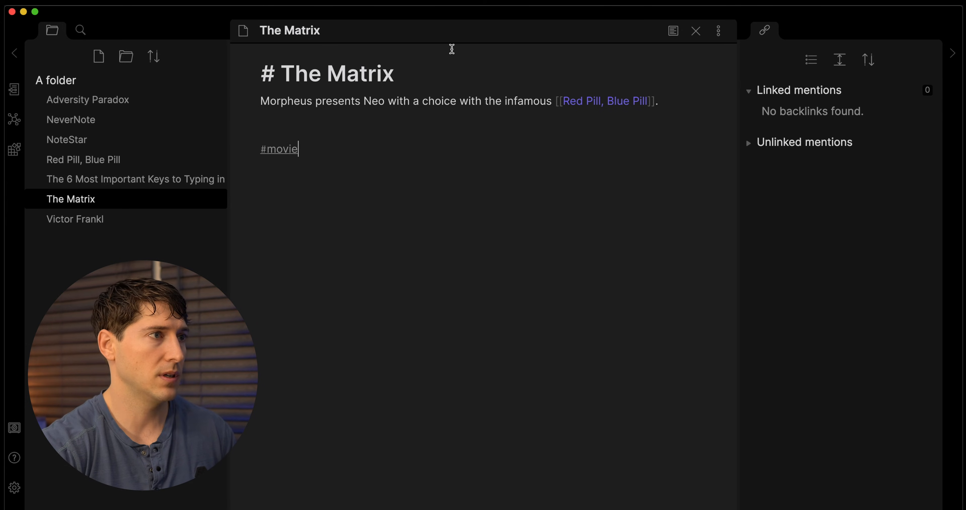
{"action": "left_click", "coordinate": [181, 179]}
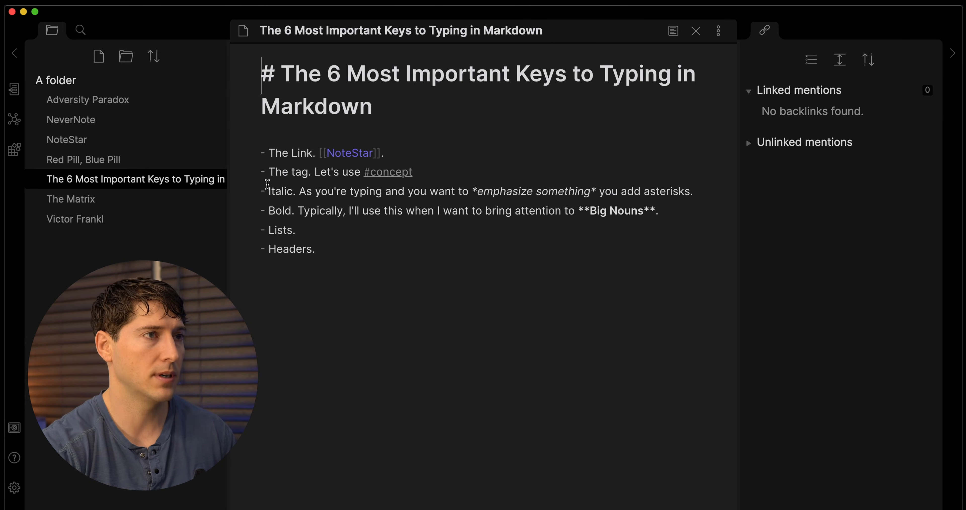
{"action": "left_click", "coordinate": [326, 293]}
{"action": "key", "text": "Return"}
{"action": "key", "text": "Return"}
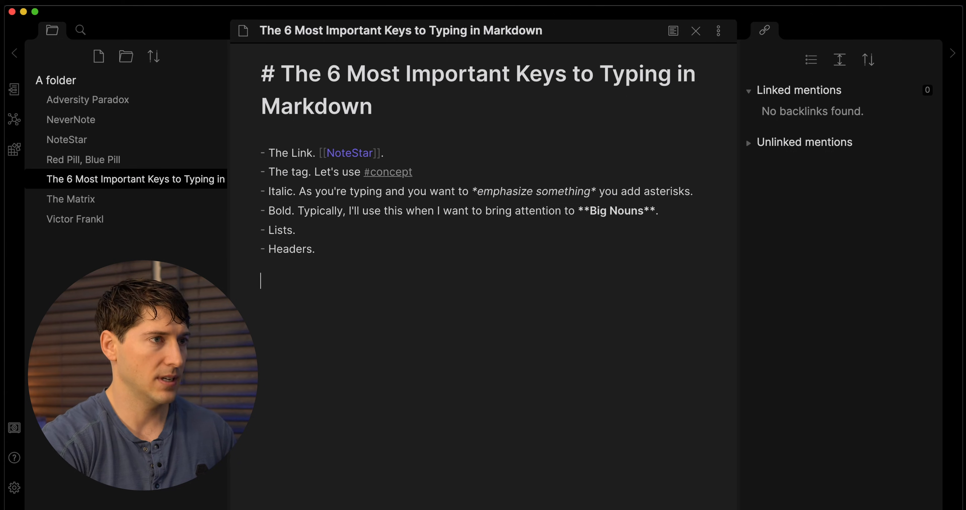
{"action": "type", "text": "#PKM"}
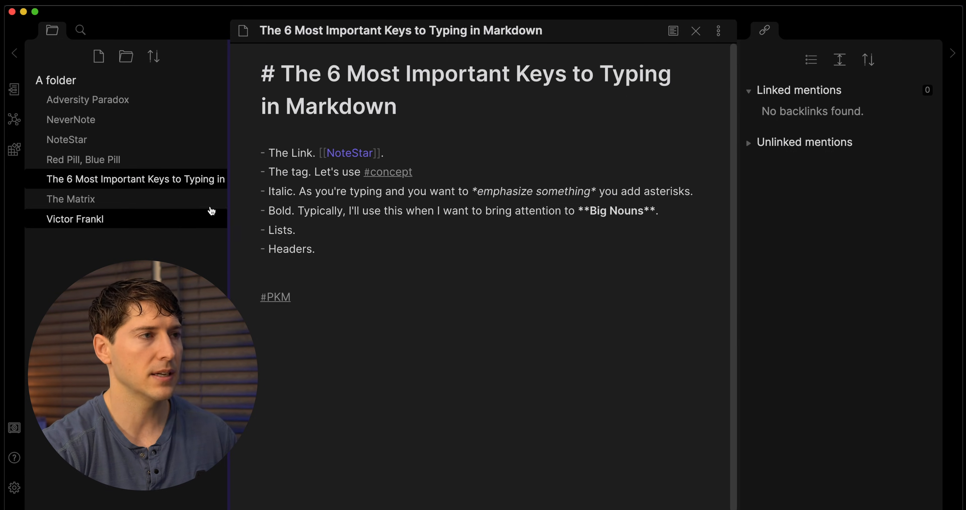
{"action": "left_click", "coordinate": [133, 160]}
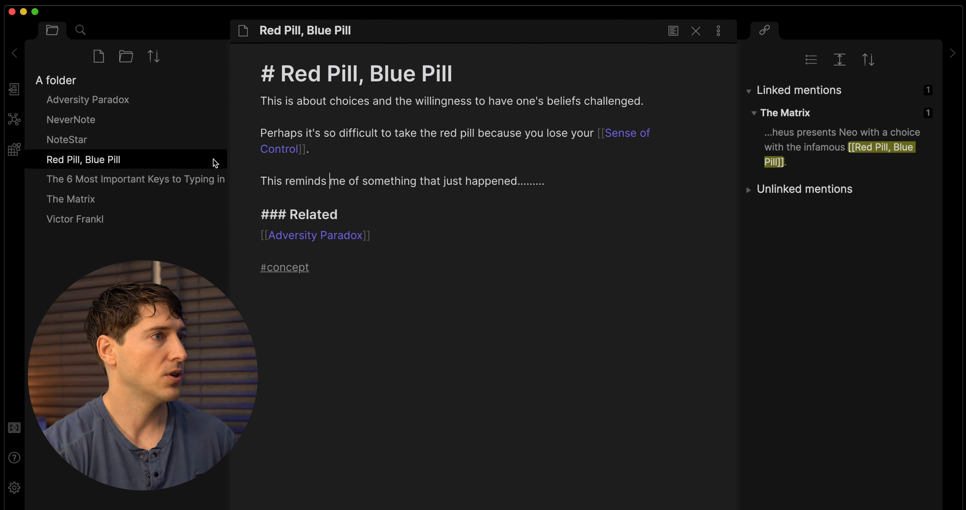
Add a #people tag on a new line below 'Hi, a new note.' in NoteStar.
{"action": "left_click", "coordinate": [111, 182]}
{"action": "left_click", "coordinate": [71, 201]}
{"action": "left_click", "coordinate": [71, 218]}
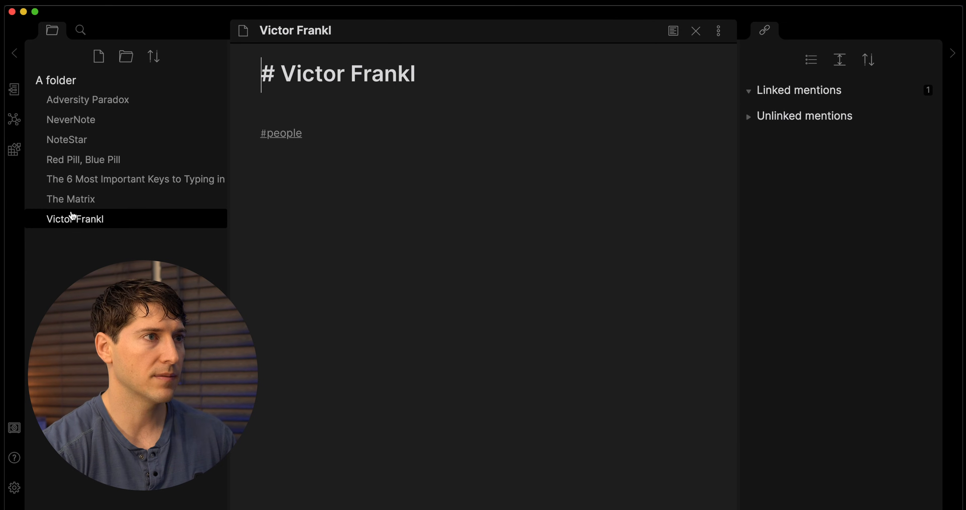
{"action": "left_click", "coordinate": [78, 159]}
{"action": "left_click", "coordinate": [83, 139]}
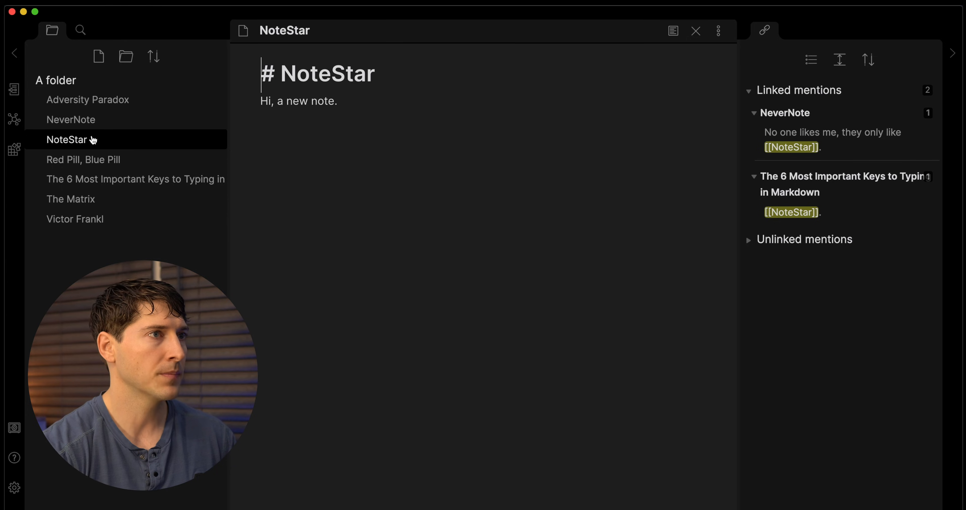
{"action": "left_click", "coordinate": [321, 179]}
{"action": "key", "text": "Return"}
{"action": "key", "text": "Return"}
{"action": "key", "text": "Return"}
{"action": "type", "text": "#people"}
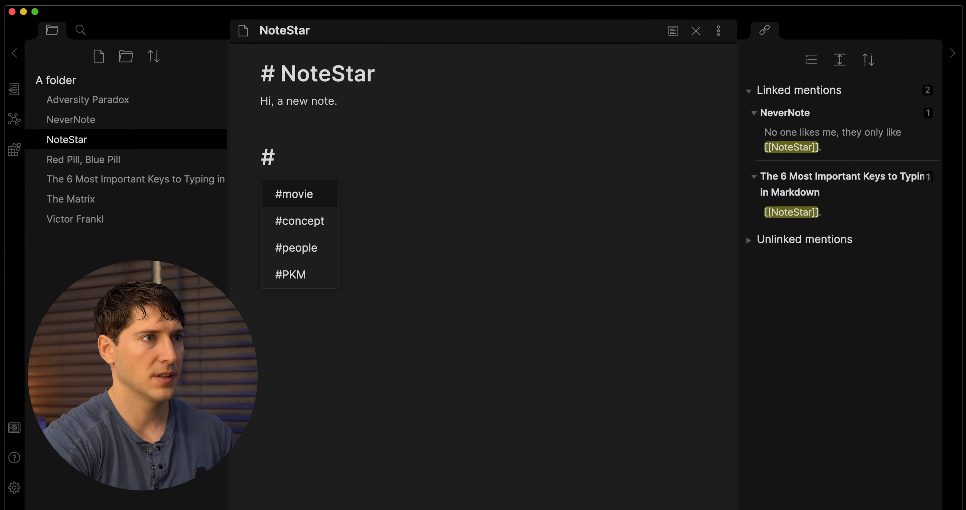
Add a #people tag below the text of the NeverNote note.
{"action": "left_click", "coordinate": [101, 124]}
{"action": "left_click", "coordinate": [272, 189]}
{"action": "key", "text": "Return"}
{"action": "key", "text": "Return"}
{"action": "key", "text": "Return"}
{"action": "key", "text": "Return"}
{"action": "type", "text": "#x"}
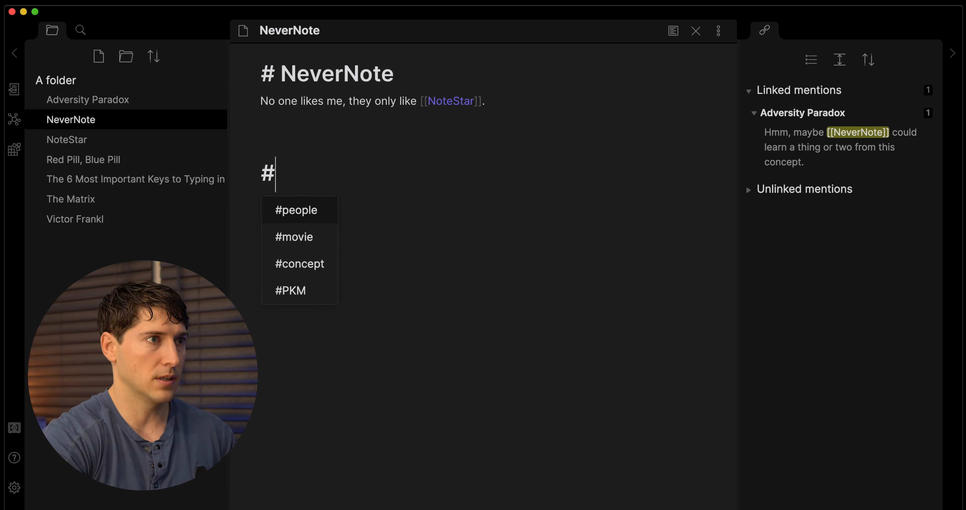
{"action": "key", "text": "BackSpace"}
{"action": "type", "text": "people"}
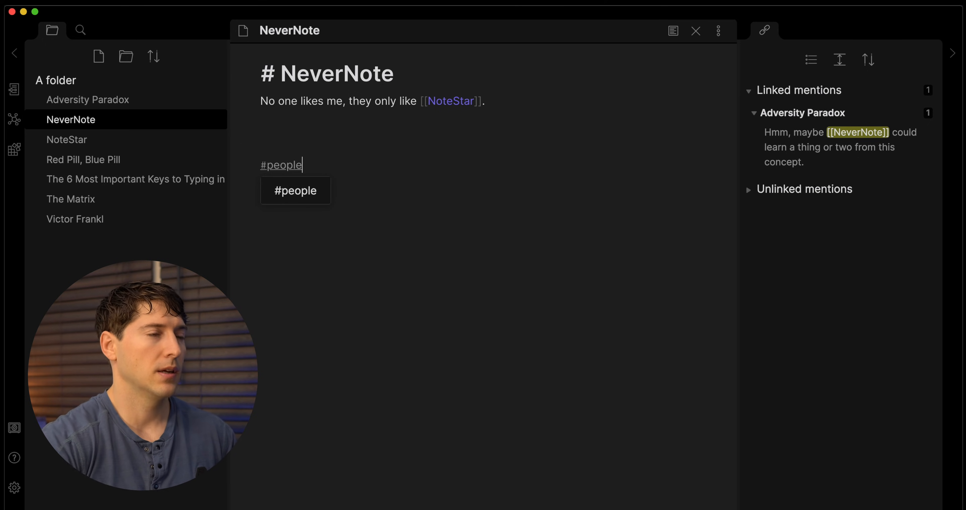
{"action": "key", "text": "Escape"}
Search tag:#people to review tagged notes, then delete the tag from NeverNote.
{"action": "left_click", "coordinate": [287, 164]}
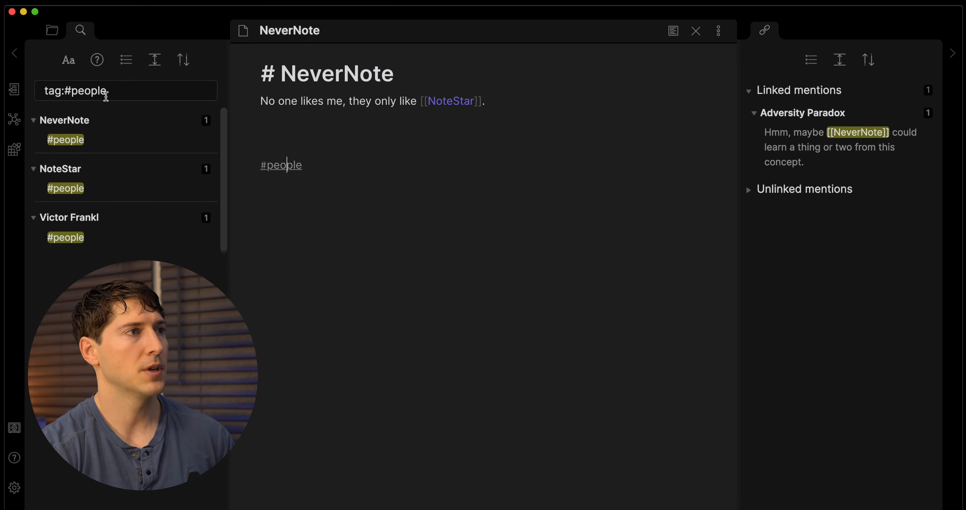
{"action": "left_click", "coordinate": [52, 31]}
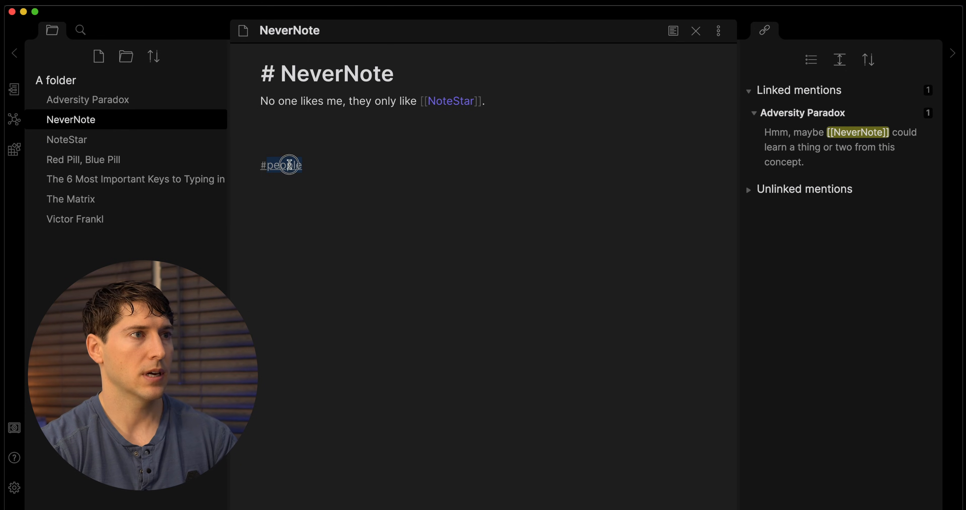
{"action": "left_click_drag", "start_coordinate": [302, 165], "coordinate": [252, 164]}
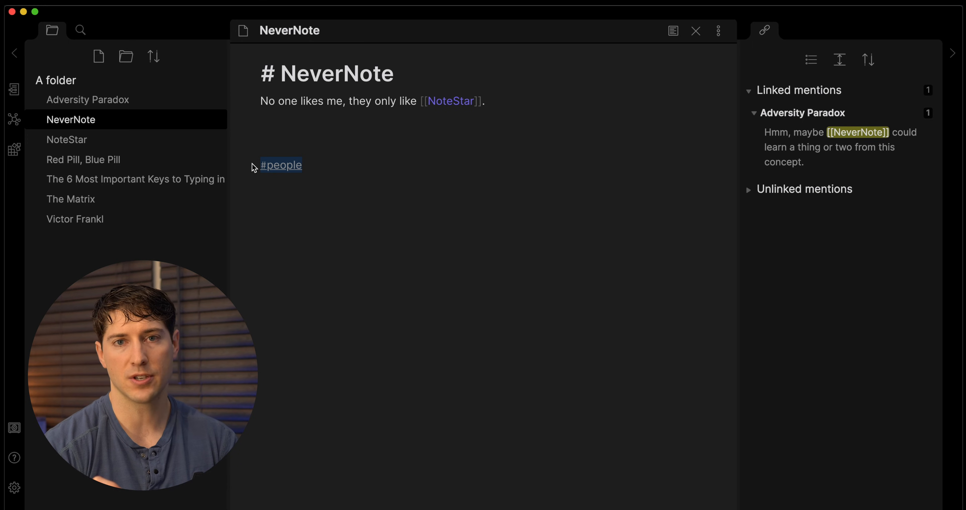
{"action": "key", "text": "BackSpace"}
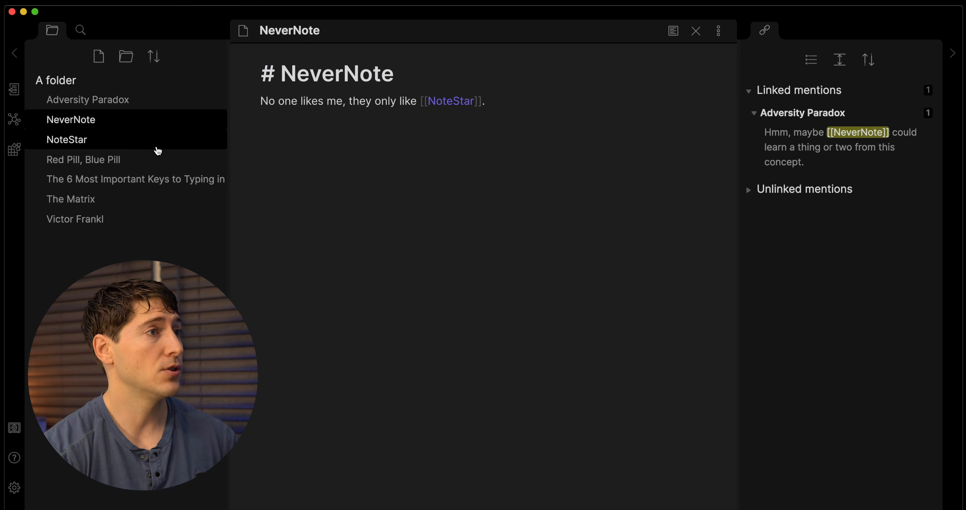
Copy the six bulleted lines in the Markdown keys note and paste them below Headers.
{"action": "left_click", "coordinate": [134, 180]}
{"action": "left_click_drag", "start_coordinate": [318, 248], "coordinate": [261, 176]}
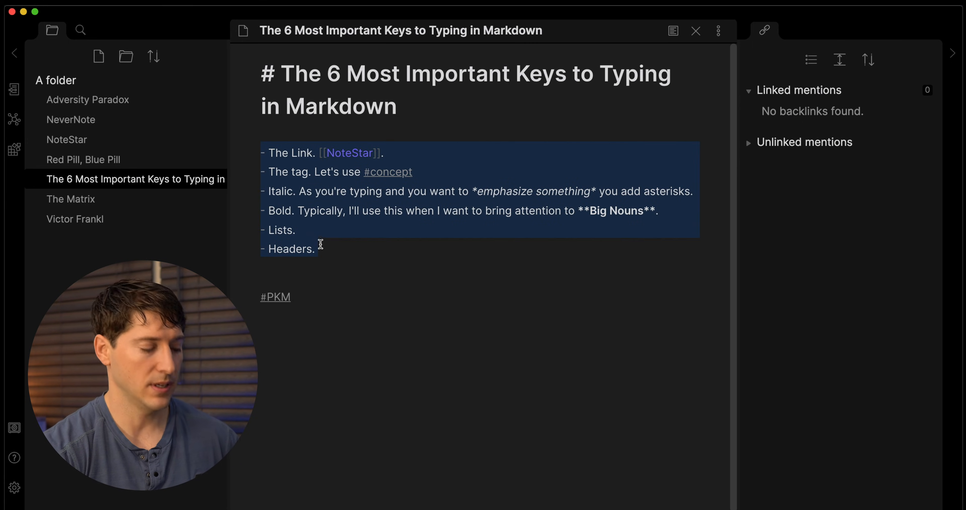
{"action": "key", "text": "super+c"}
{"action": "left_click", "coordinate": [324, 257]}
{"action": "key", "text": "Return"}
{"action": "key", "text": "Return"}
{"action": "key", "text": "super+v"}
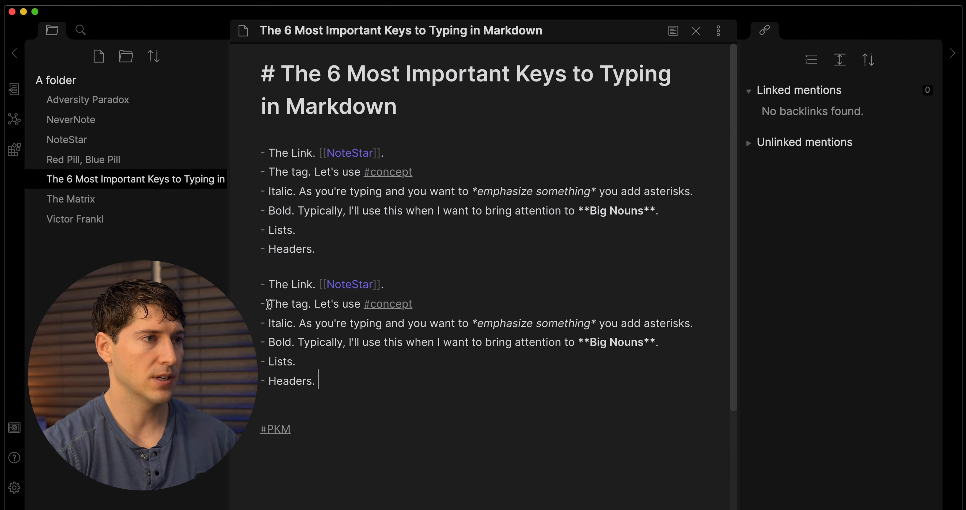
Number the copied The Link., The tag. and Italic lines as items 1–3.
{"action": "left_click", "coordinate": [263, 283]}
{"action": "key", "text": "BackSpace"}
{"action": "type", "text": "1."}
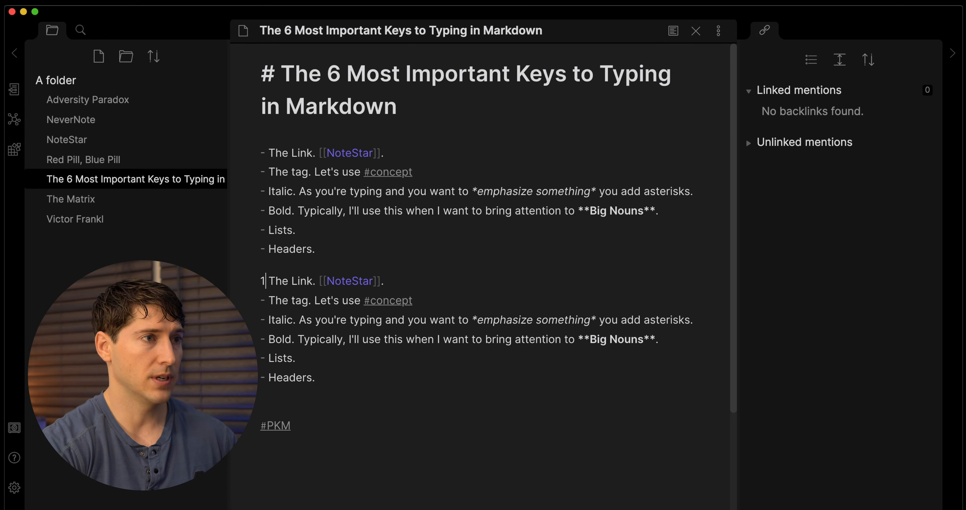
{"action": "left_click", "coordinate": [268, 304]}
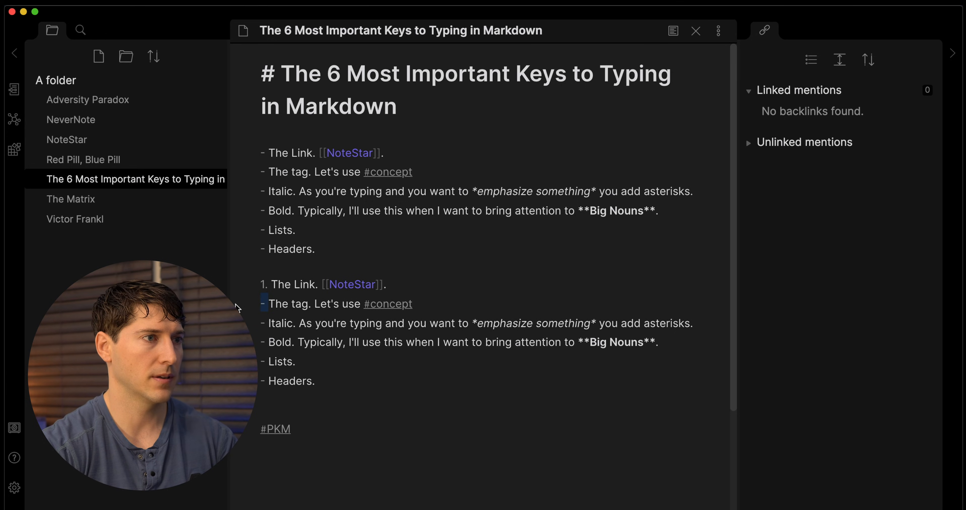
{"action": "key", "text": "BackSpace"}
{"action": "key", "text": "BackSpace"}
{"action": "key", "text": "BackSpace"}
{"action": "key", "text": "Return"}
{"action": "left_click", "coordinate": [269, 321]}
{"action": "key", "text": "BackSpace"}
{"action": "key", "text": "BackSpace"}
{"action": "key", "text": "BackSpace"}
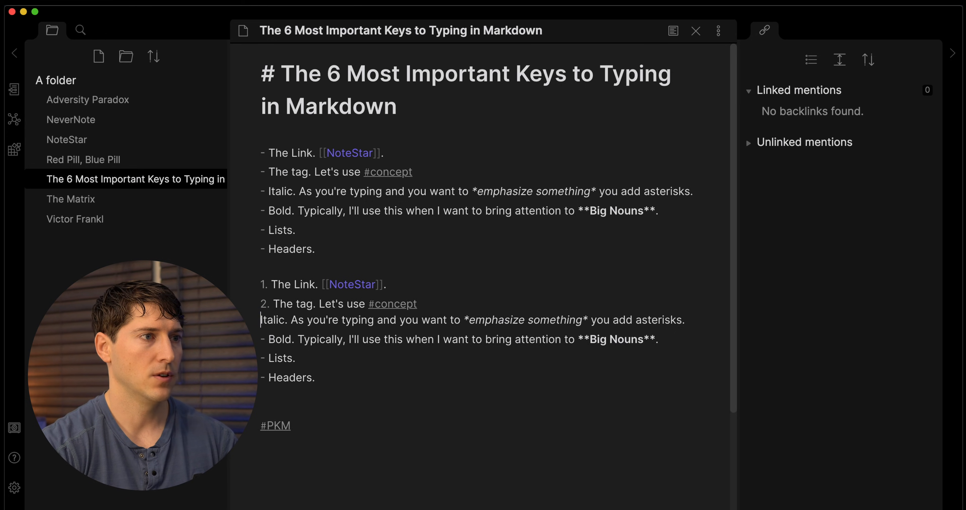
{"action": "key", "text": "Return"}
Number the copied Bold, Lists. and Headers. lines as items 4–6.
{"action": "left_click", "coordinate": [269, 358]}
{"action": "key", "text": "BackSpace"}
{"action": "key", "text": "BackSpace"}
{"action": "key", "text": "BackSpace"}
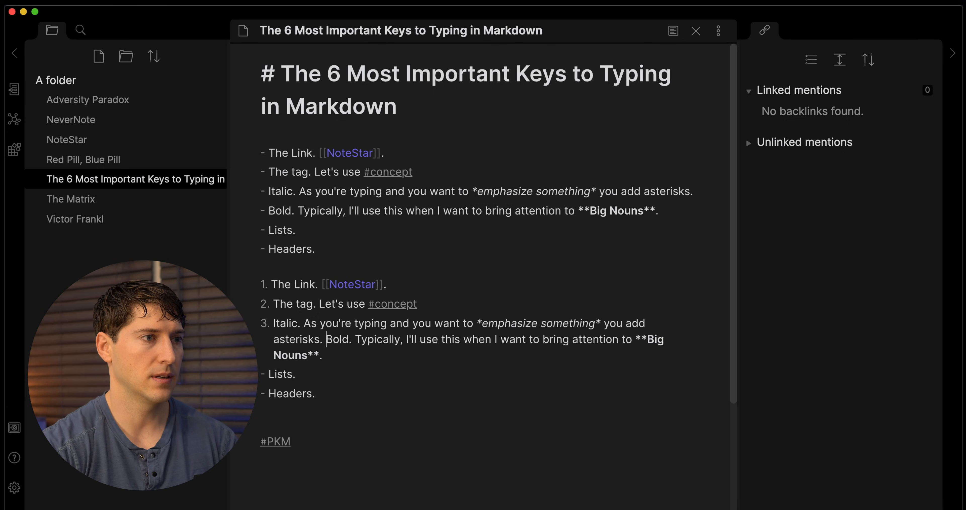
{"action": "key", "text": "Return"}
{"action": "left_click", "coordinate": [268, 377]}
{"action": "key", "text": "BackSpace"}
{"action": "key", "text": "BackSpace"}
{"action": "key", "text": "Tab"}
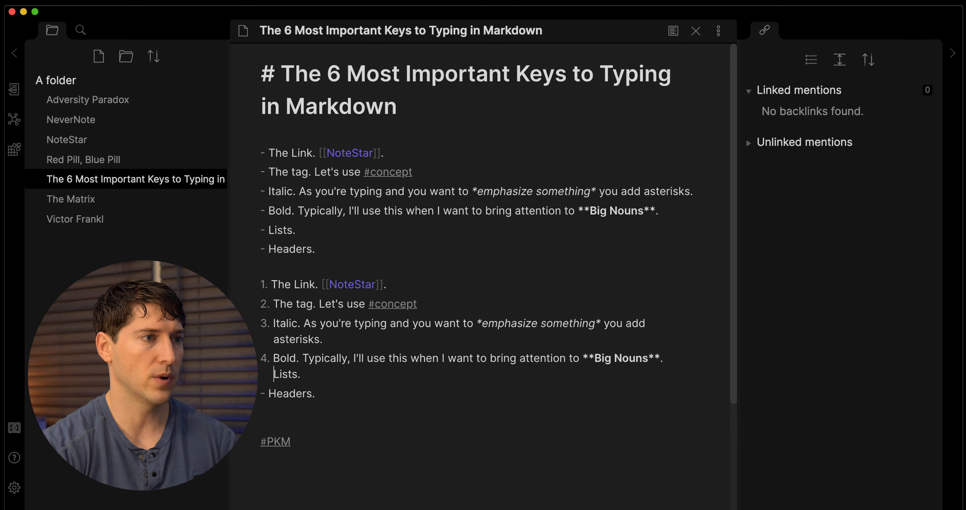
{"action": "key", "text": "Return"}
{"action": "left_click", "coordinate": [268, 393]}
{"action": "key", "text": "BackSpace"}
{"action": "key", "text": "BackSpace"}
{"action": "key", "text": "BackSpace"}
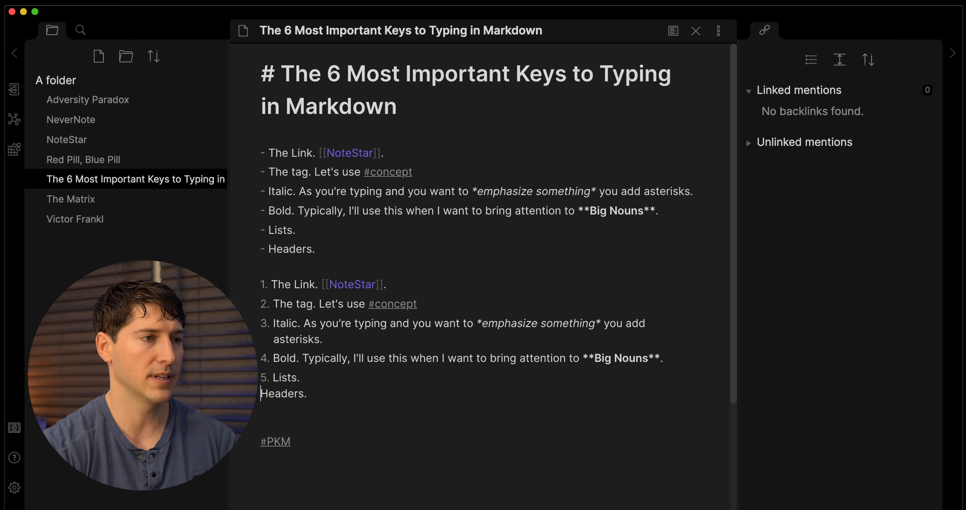
{"action": "key", "text": "Return"}
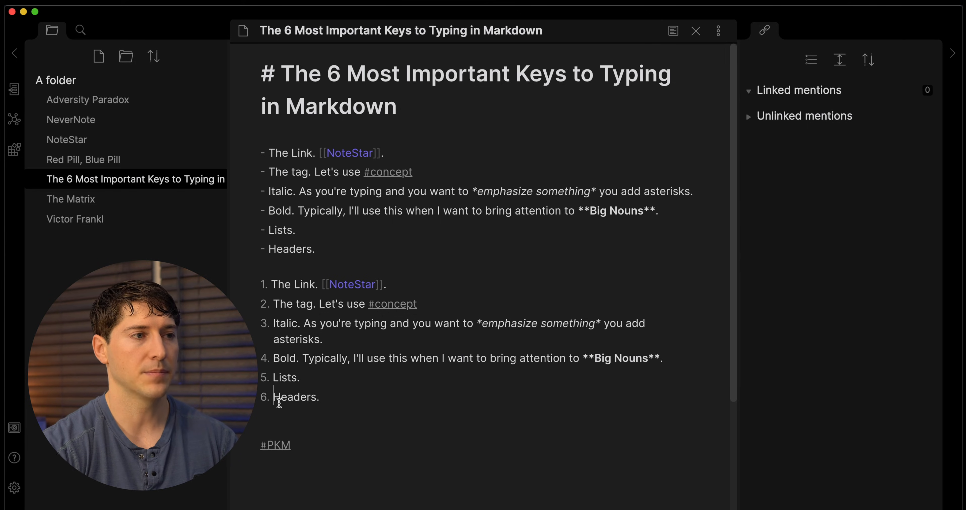